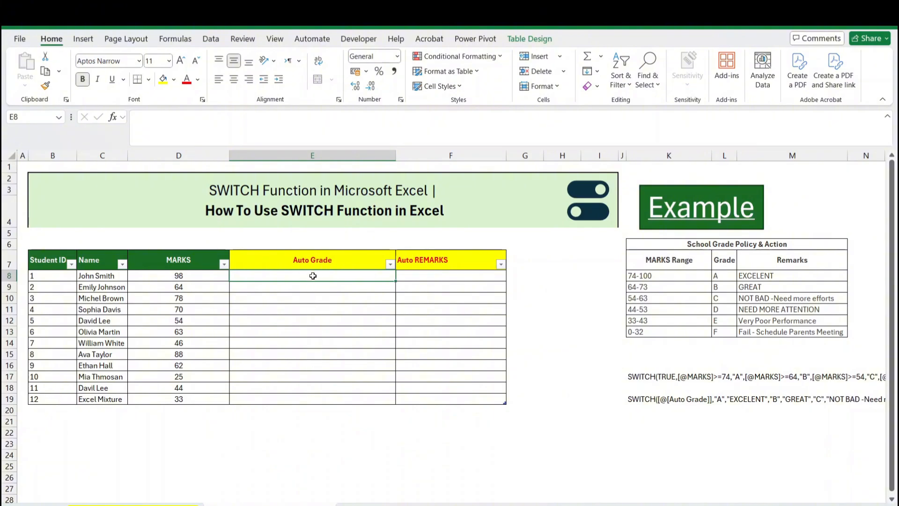
- Enter the grade A and the remark EXCELENET manually for the first student in row 8
click(190, 276)
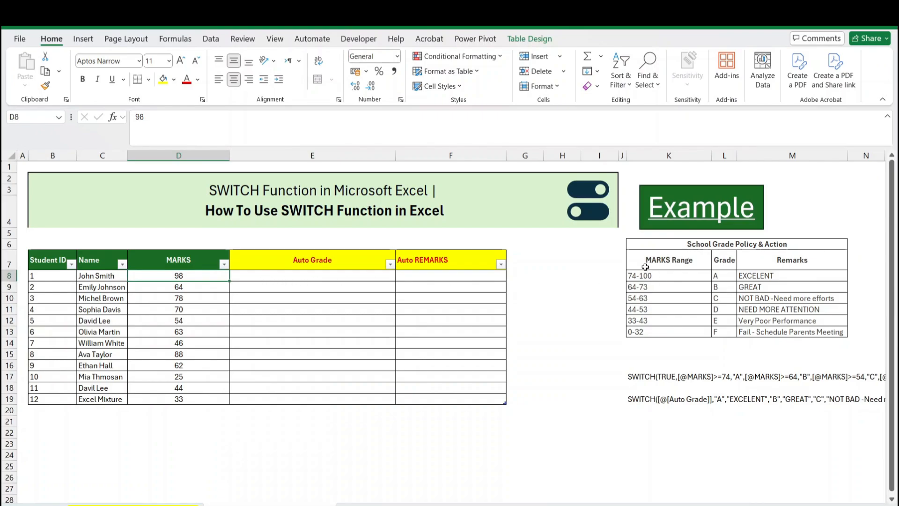
click(303, 273)
text(a)
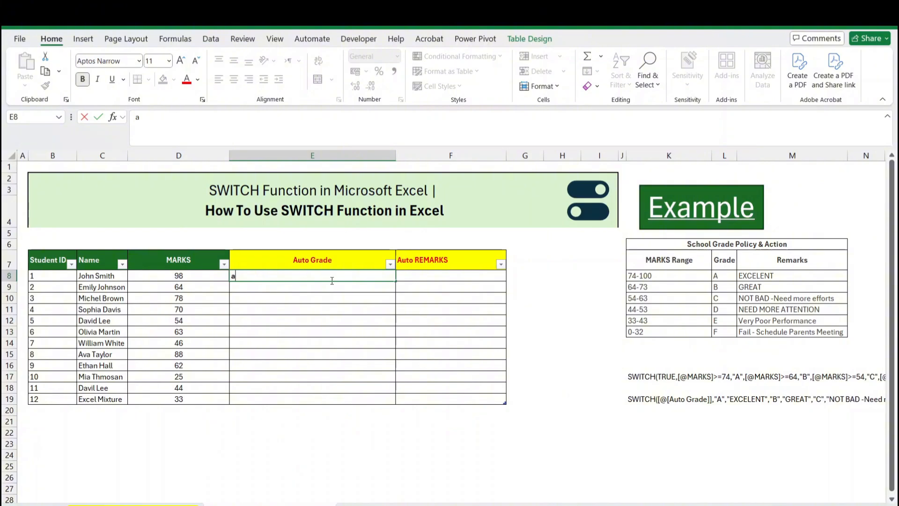
key(BackSpace)
text(A)
key(ctrl+Return)
click(435, 278)
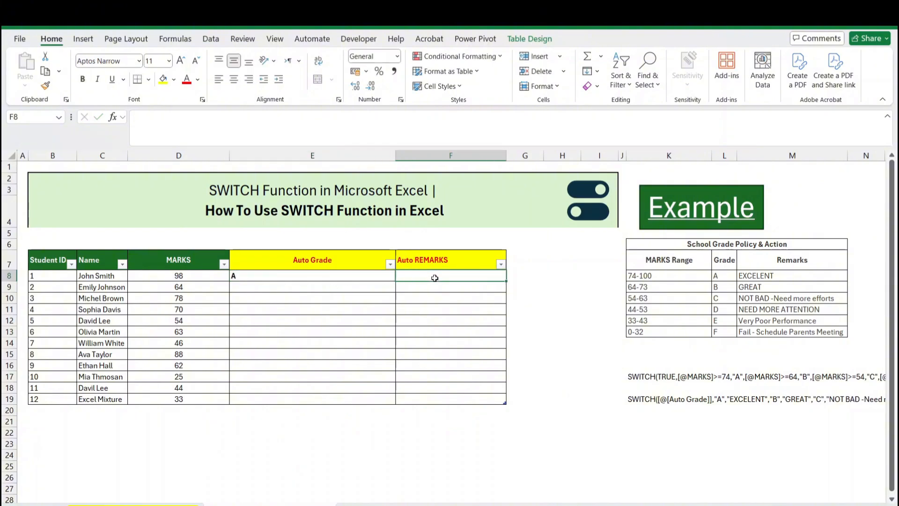
text(EXCELENET)
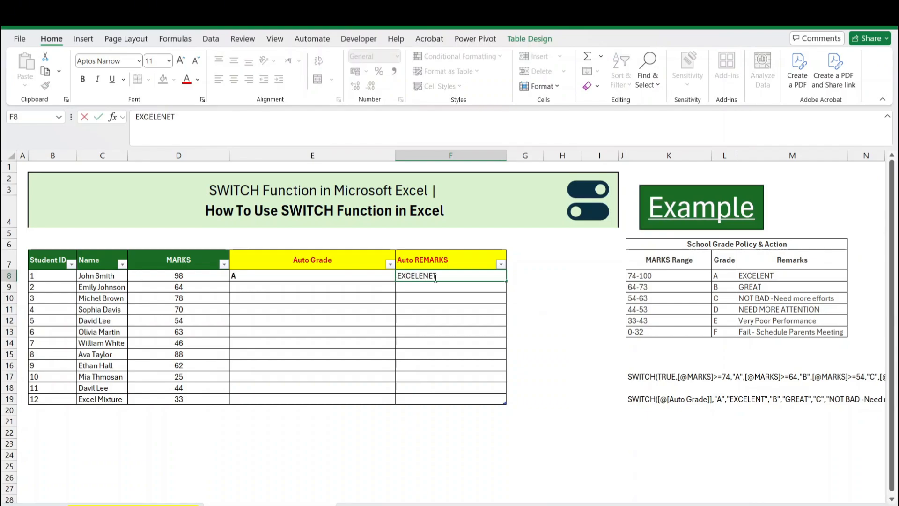
key(Return)
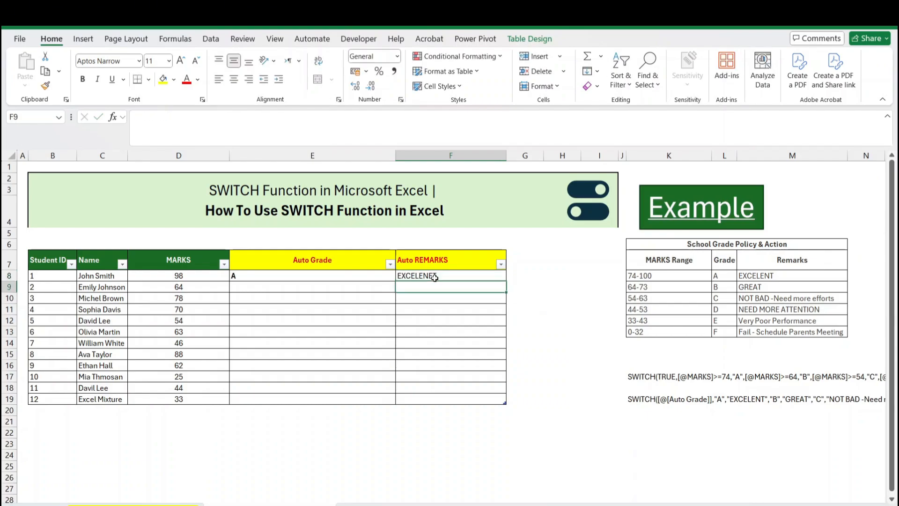
- Clear the manually entered grade and remark from E8:F8
click(271, 286)
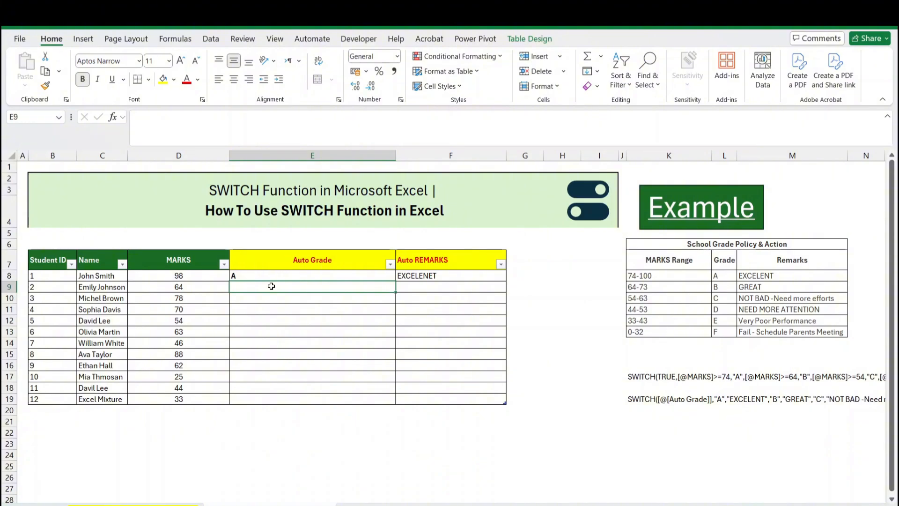
click(274, 276)
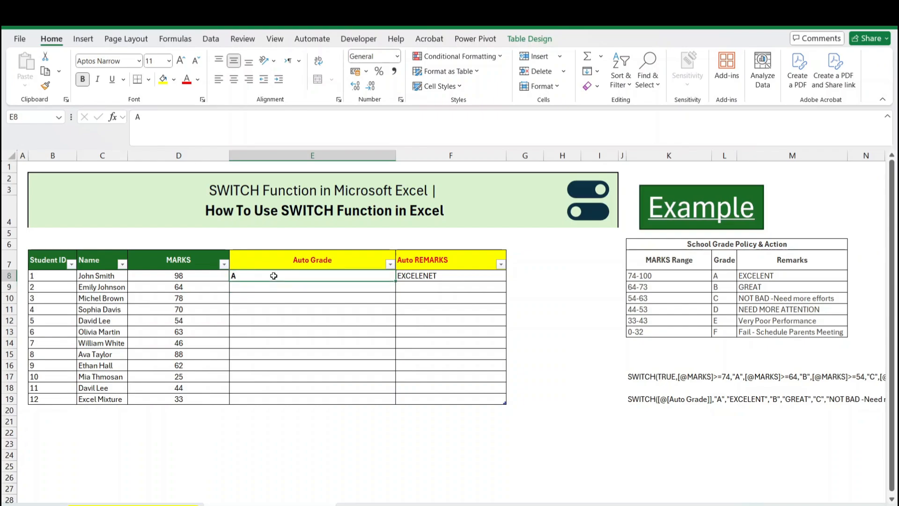
drag(274, 276, 412, 277)
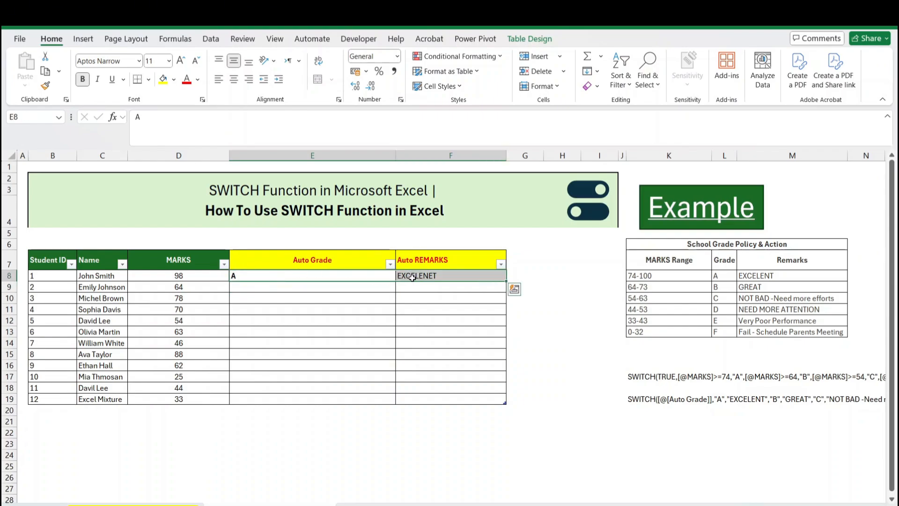
key(Delete)
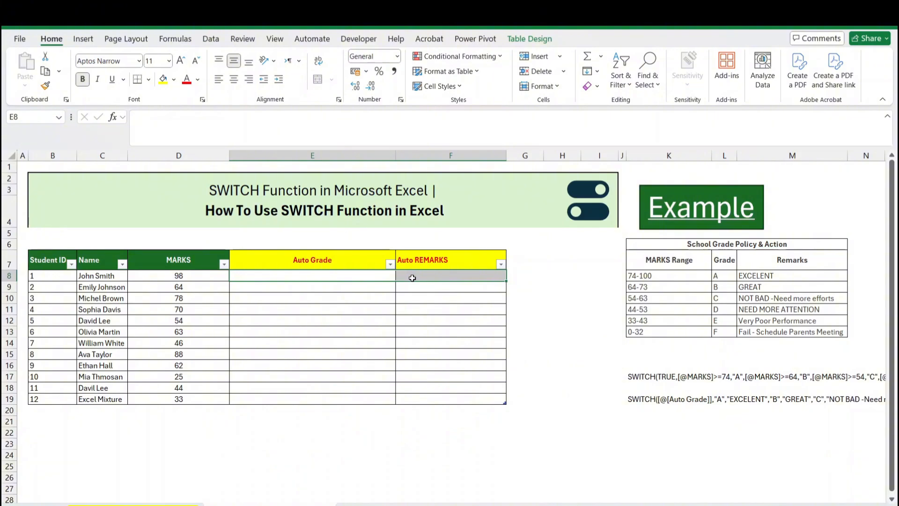
- Start a SWITCH formula in the first Auto Grade cell, E8, with TRUE as its expression
click(295, 277)
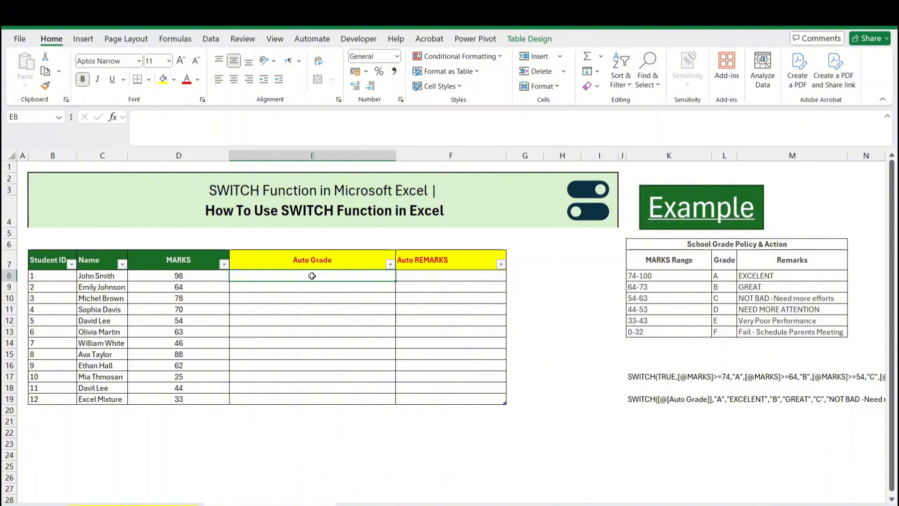
text(=)
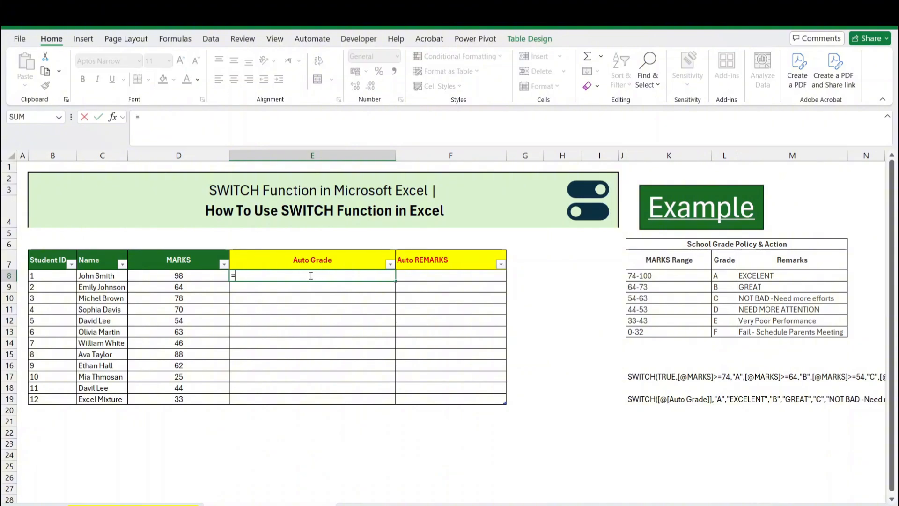
text(SWT)
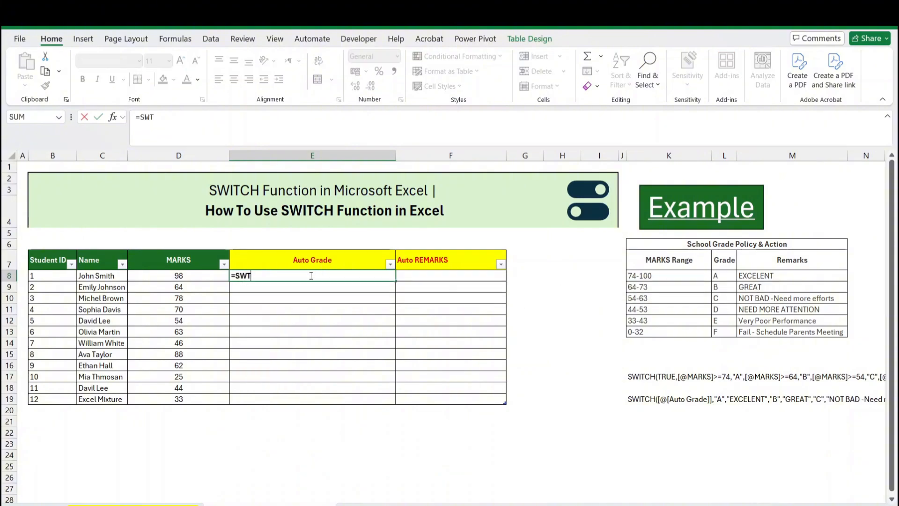
key(BackSpace)
text(I)
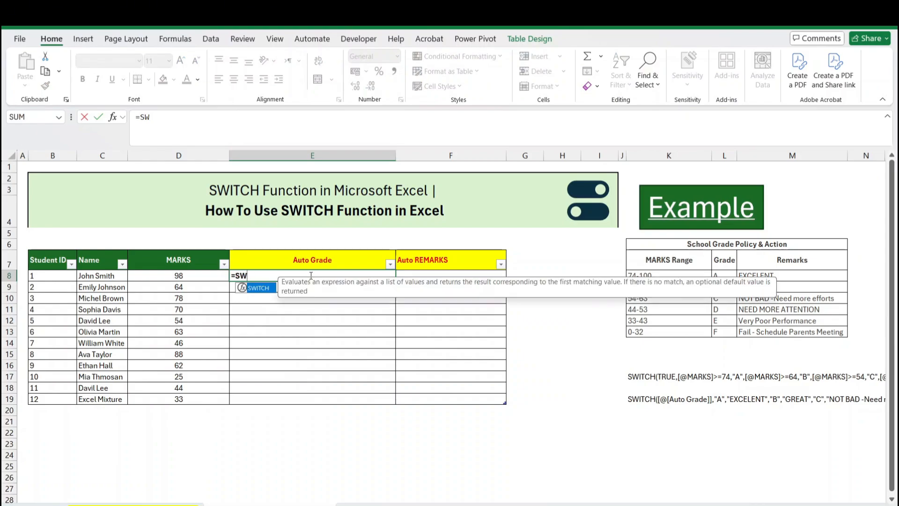
double_click(263, 289)
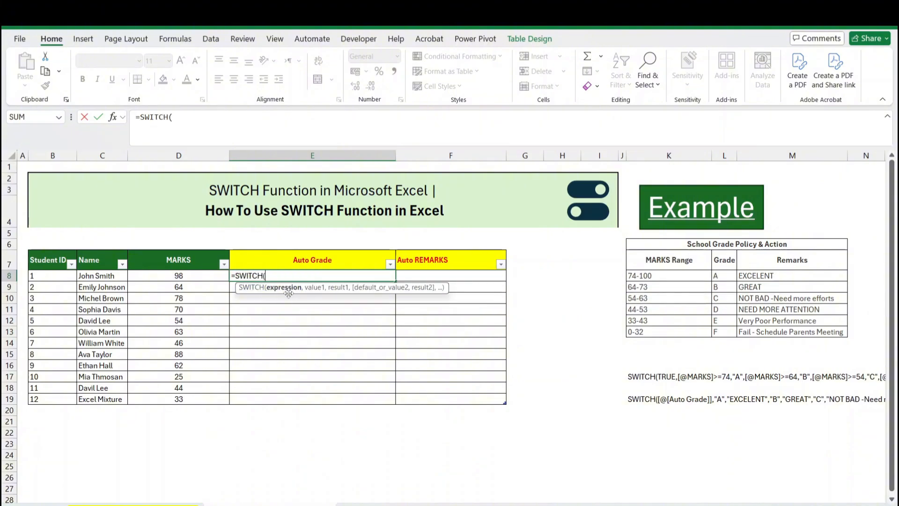
text(TRUE)
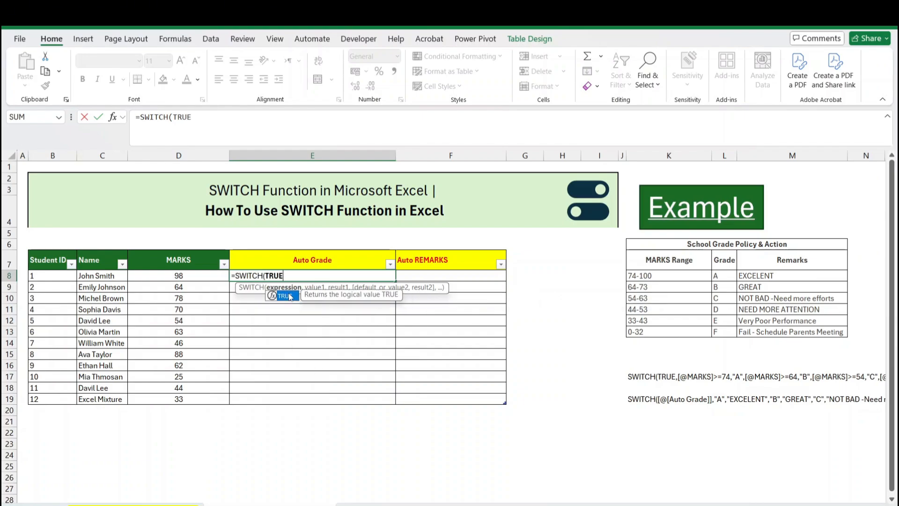
text(,)
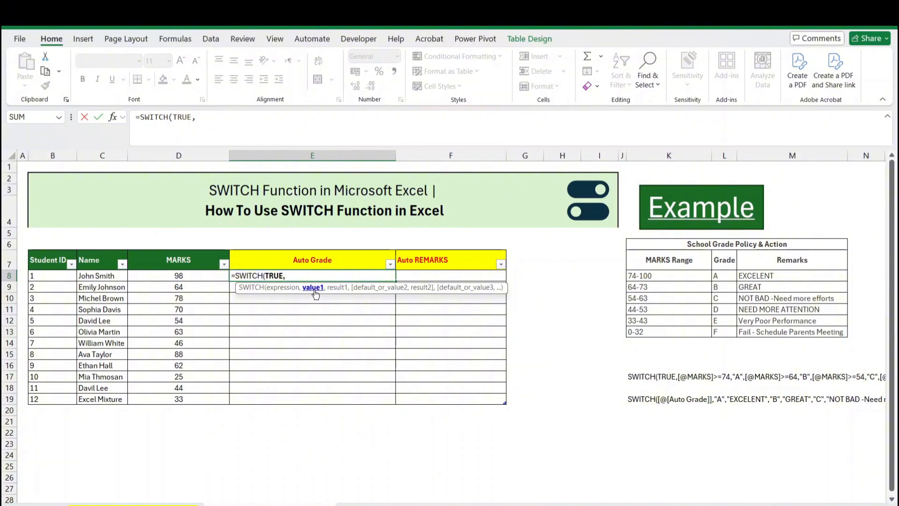
click(182, 277)
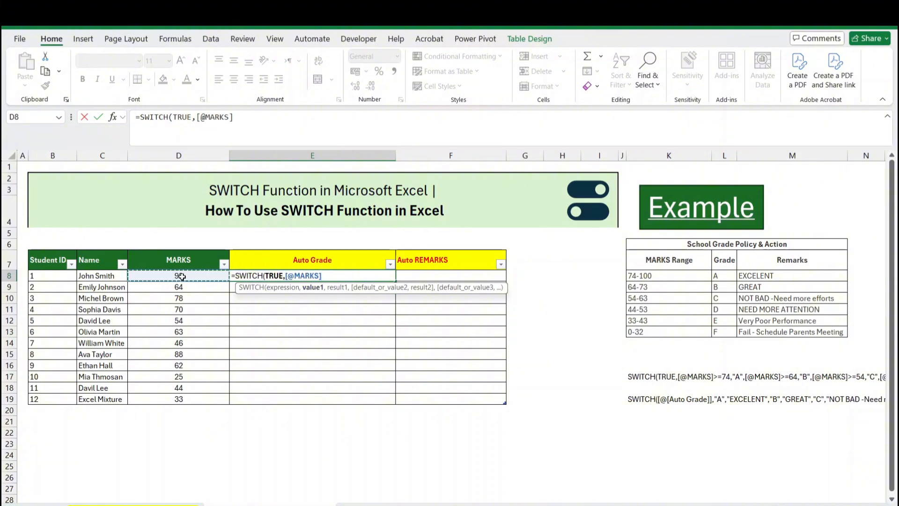
text(>=7)
text(4,)
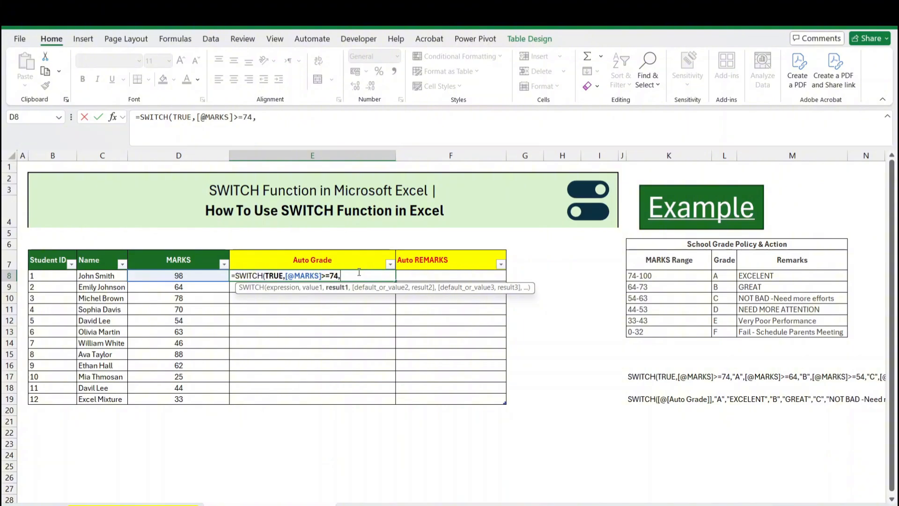
text("A",)
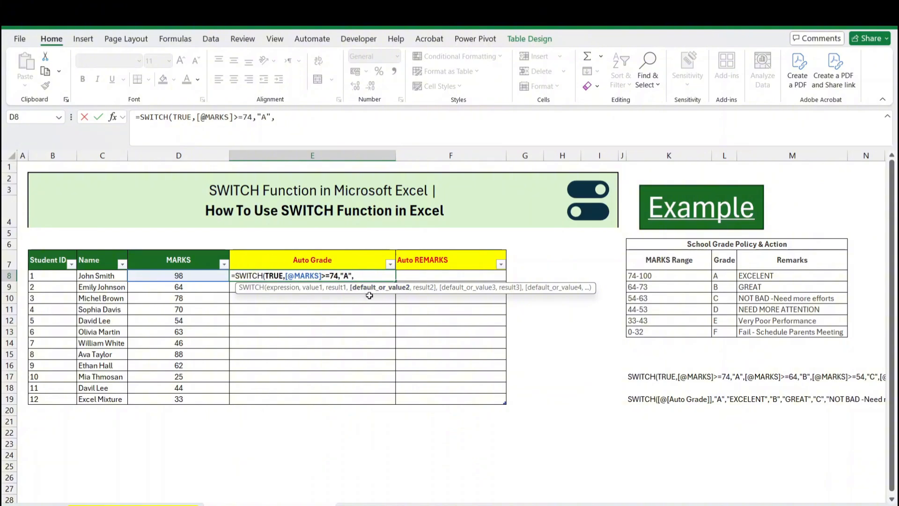
click(176, 276)
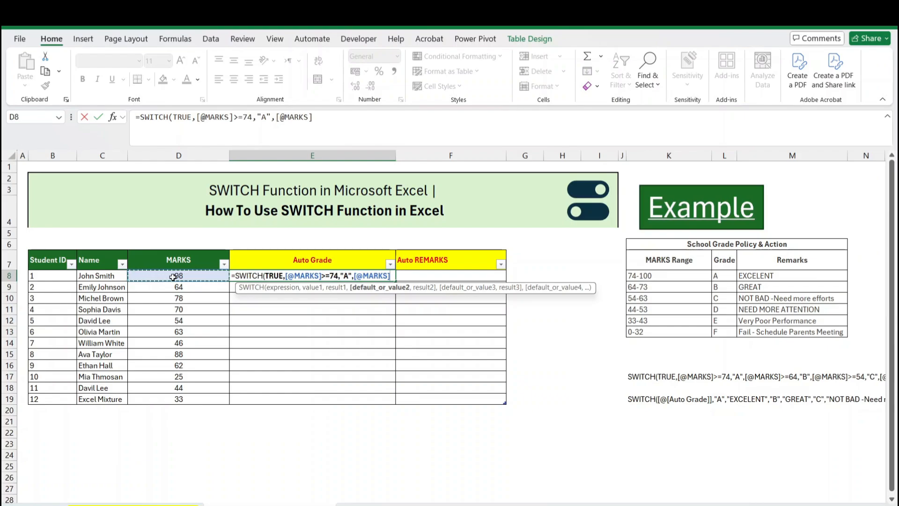
text(>=)
click(639, 289)
key(BackSpace)
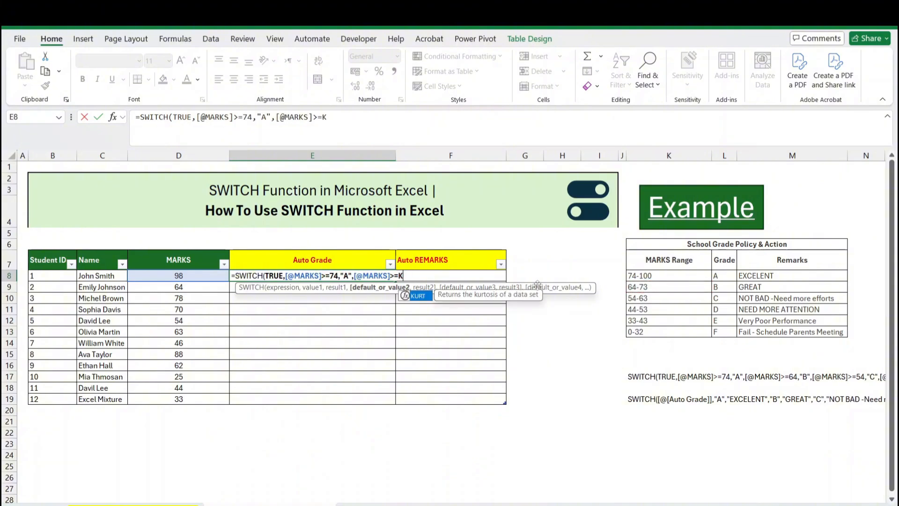
key(BackSpace)
text(64)
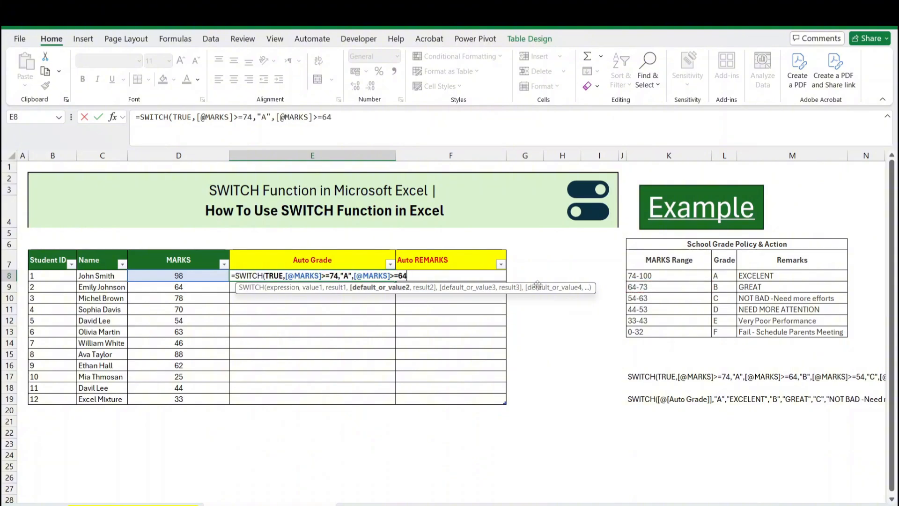
text(,)
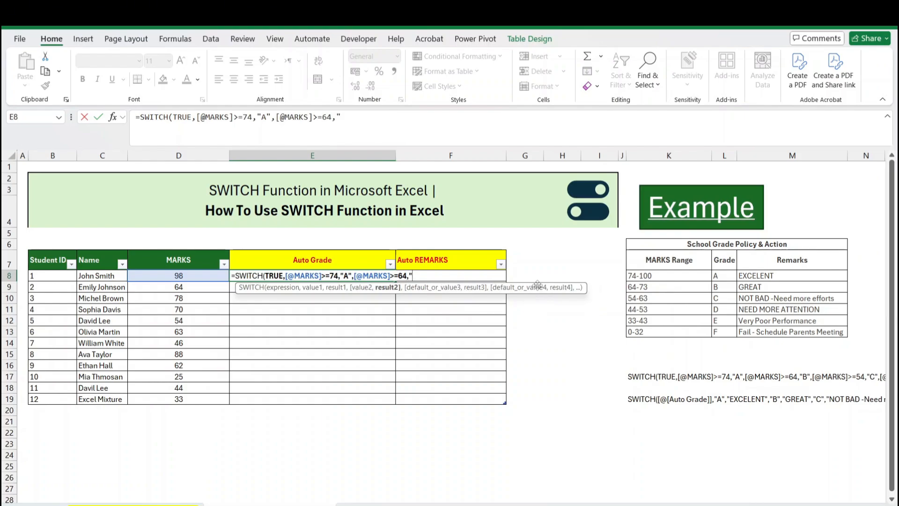
text("B",)
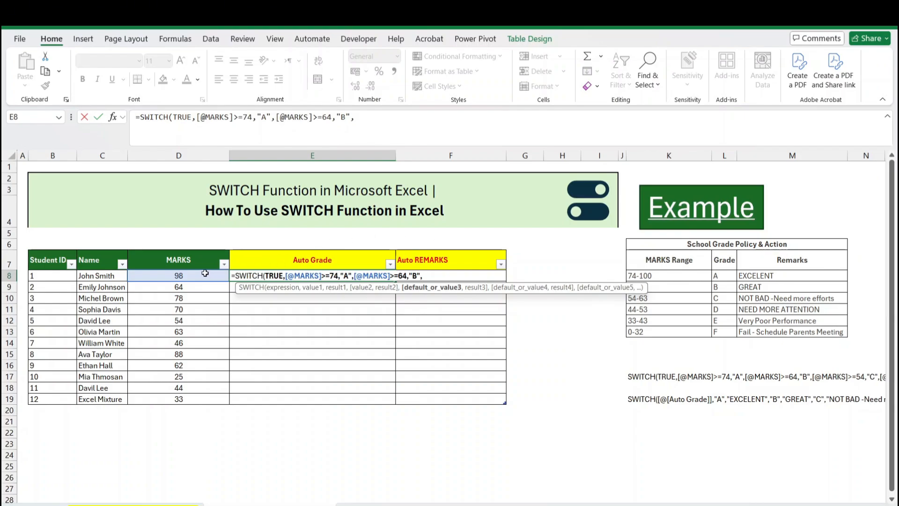
click(190, 274)
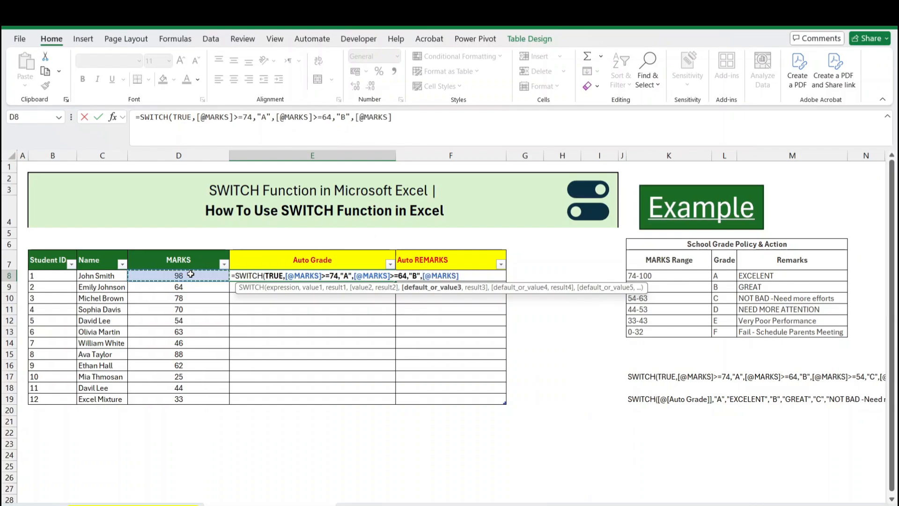
text(>=)
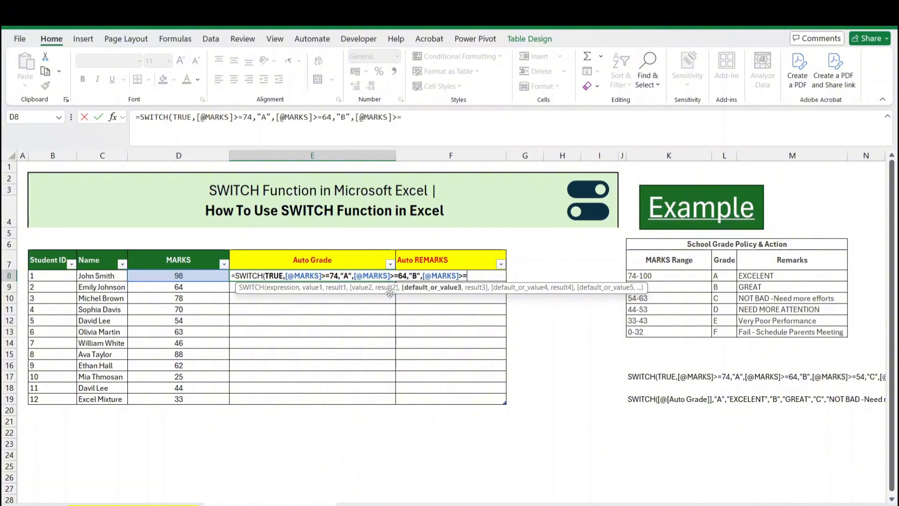
drag(390, 294, 336, 435)
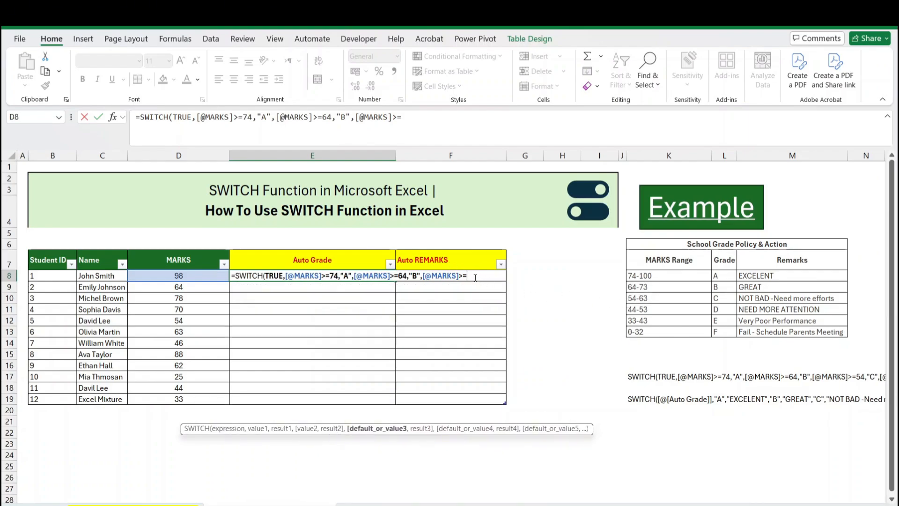
text(54,")
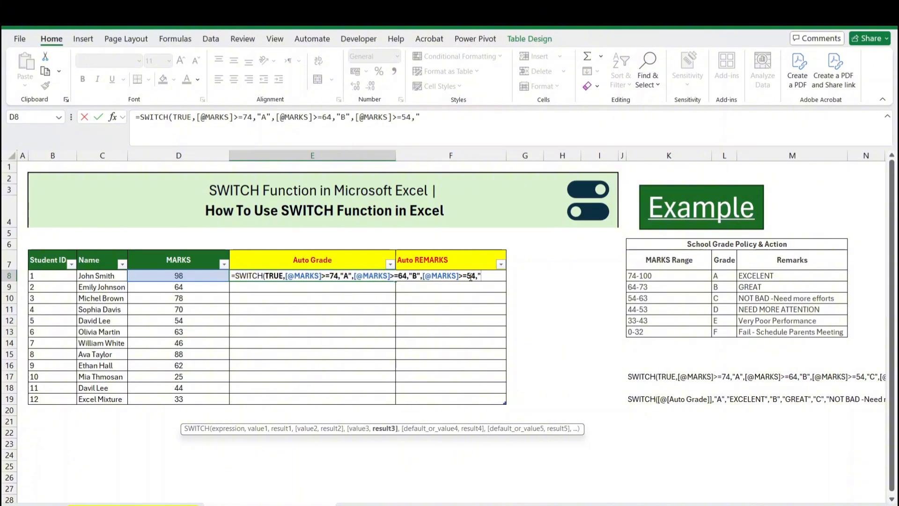
text(C",)
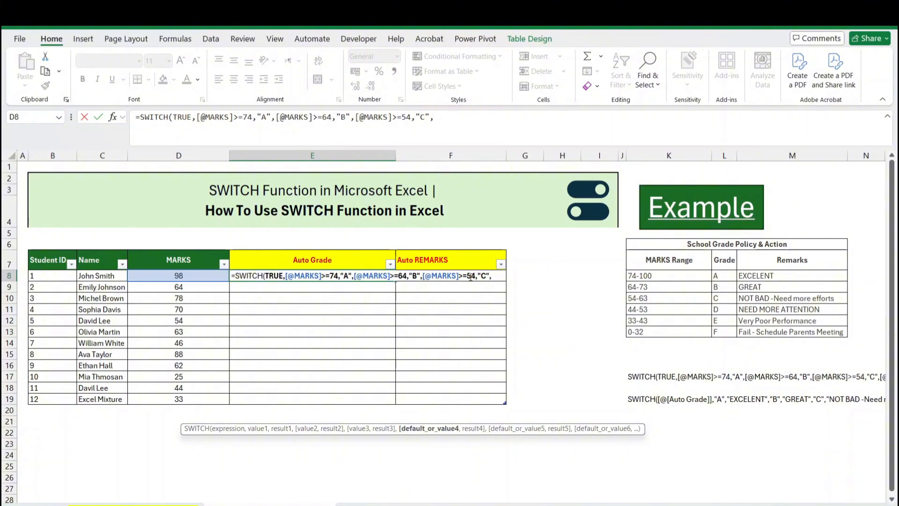
click(179, 276)
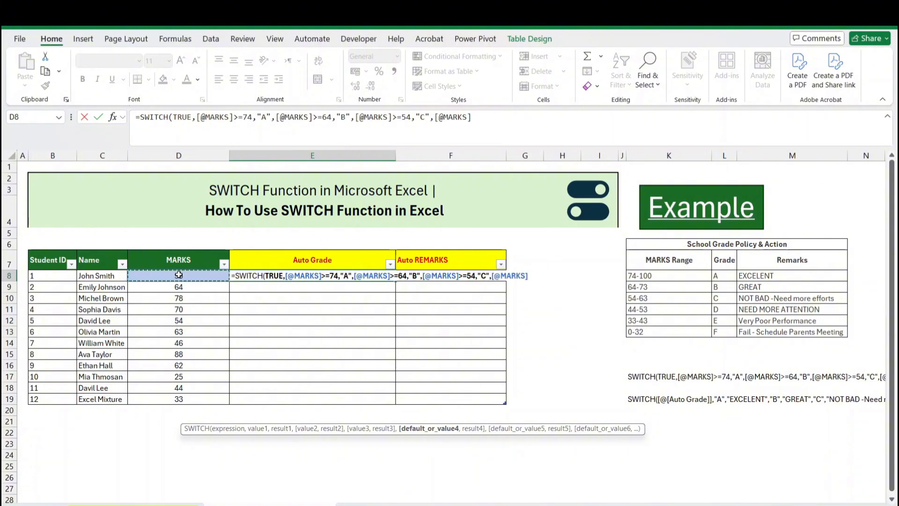
text(>=)
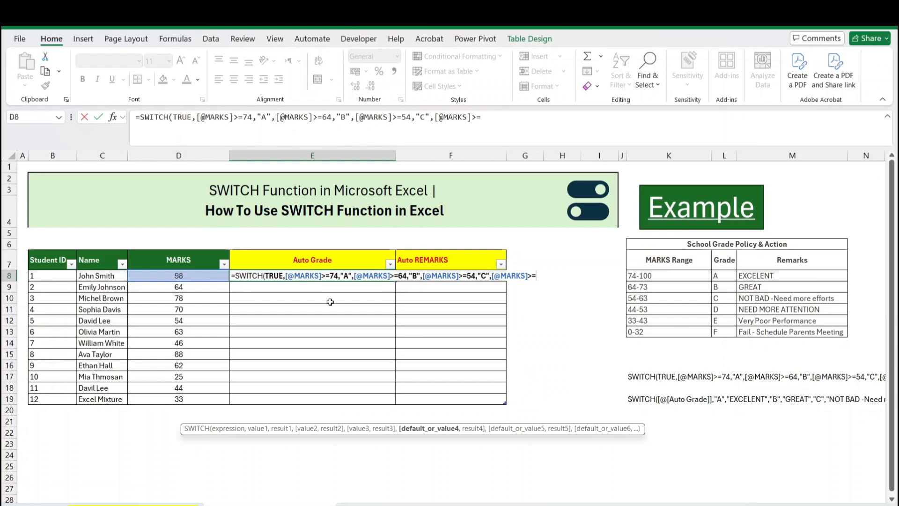
text(44,)
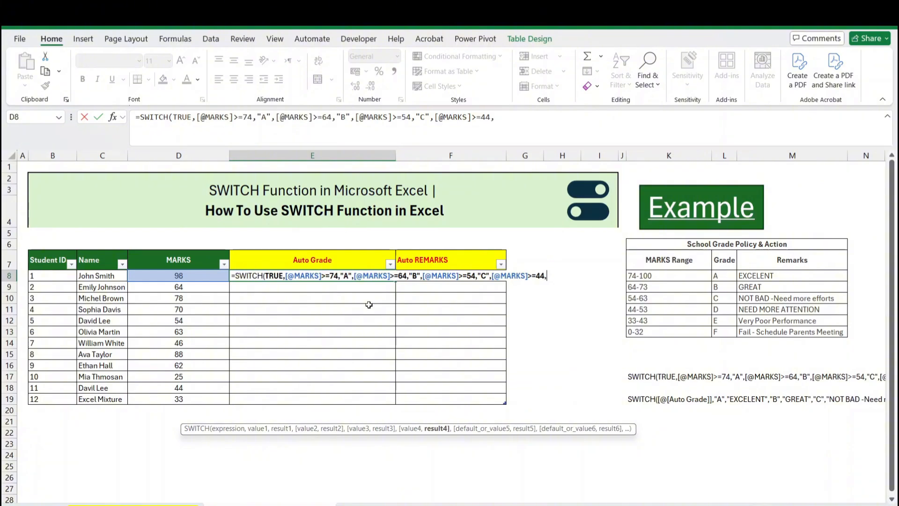
text("D",)
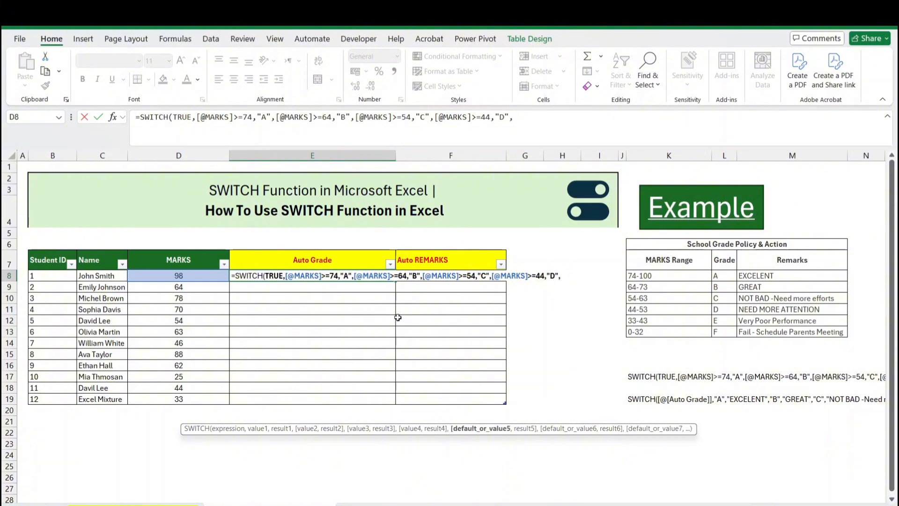
click(184, 276)
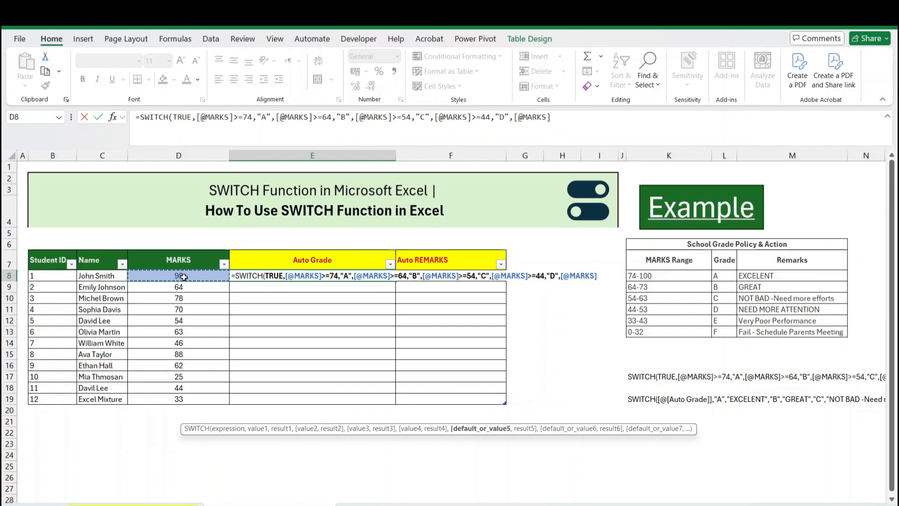
text(>=33)
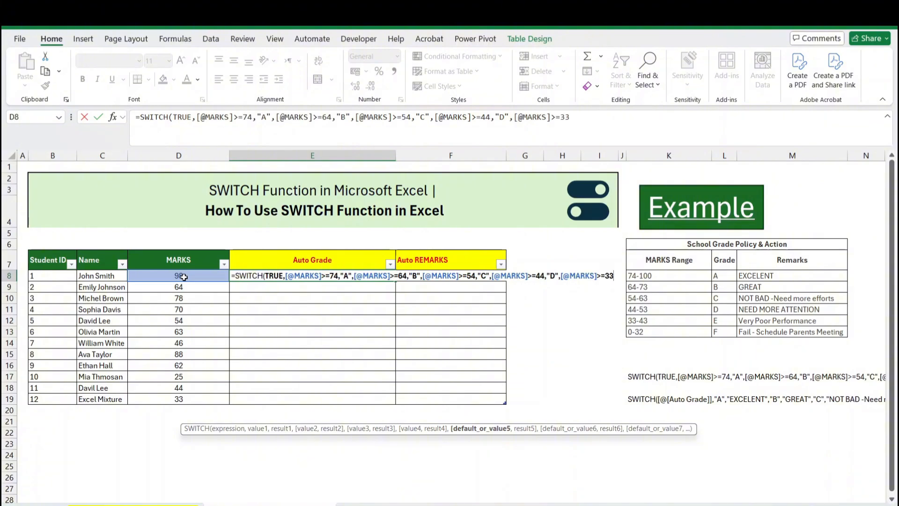
text(,)
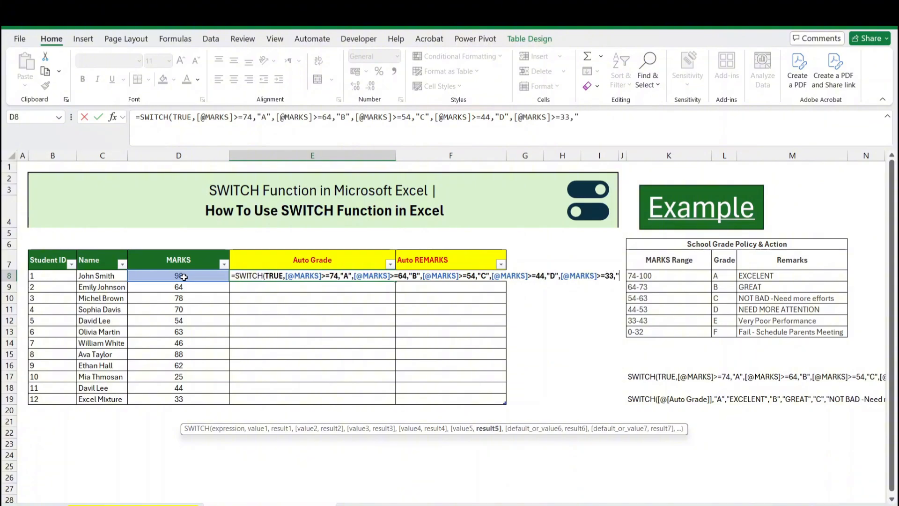
text("E",)
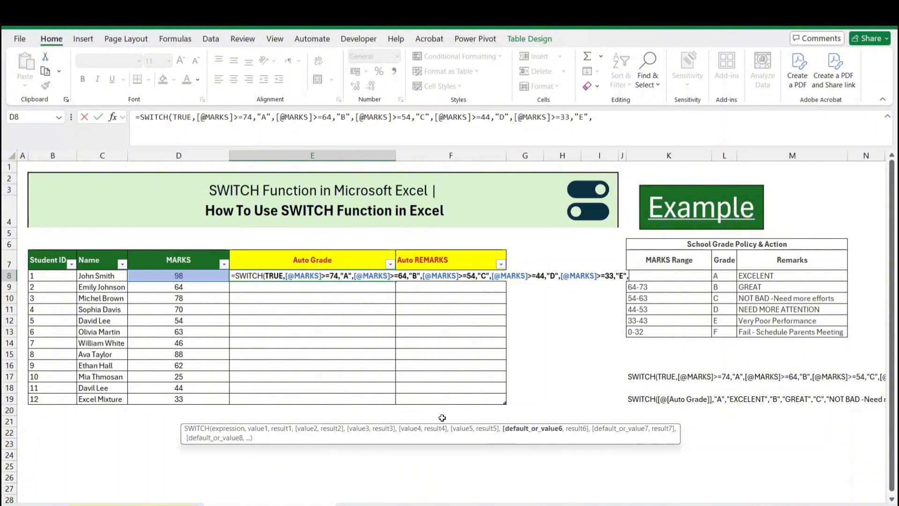
click(168, 276)
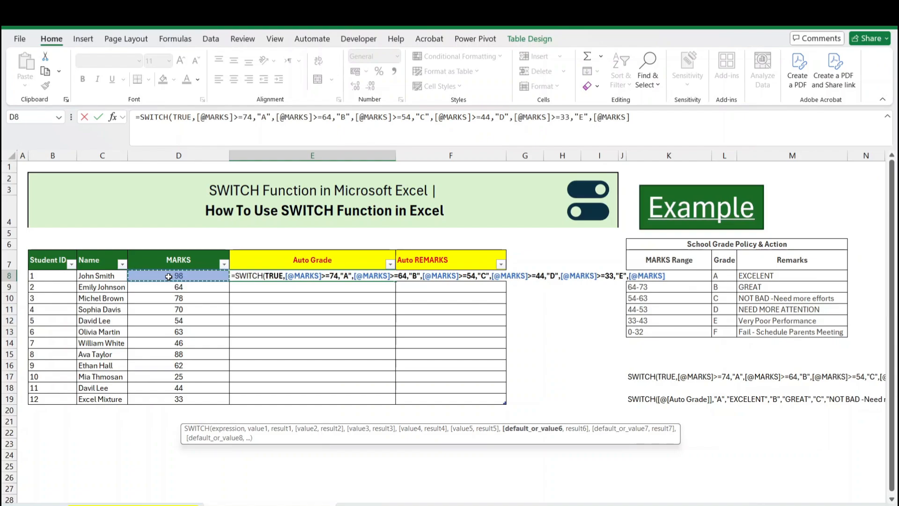
text(<=32)
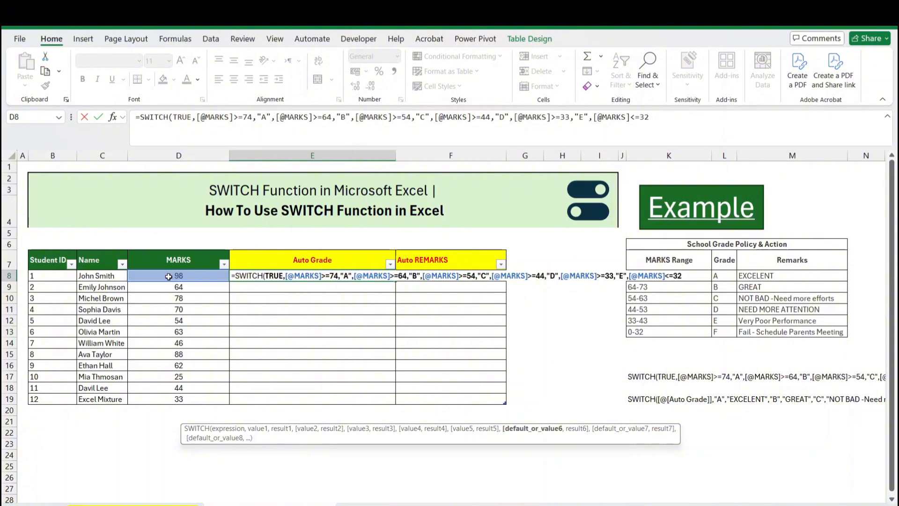
text(,)
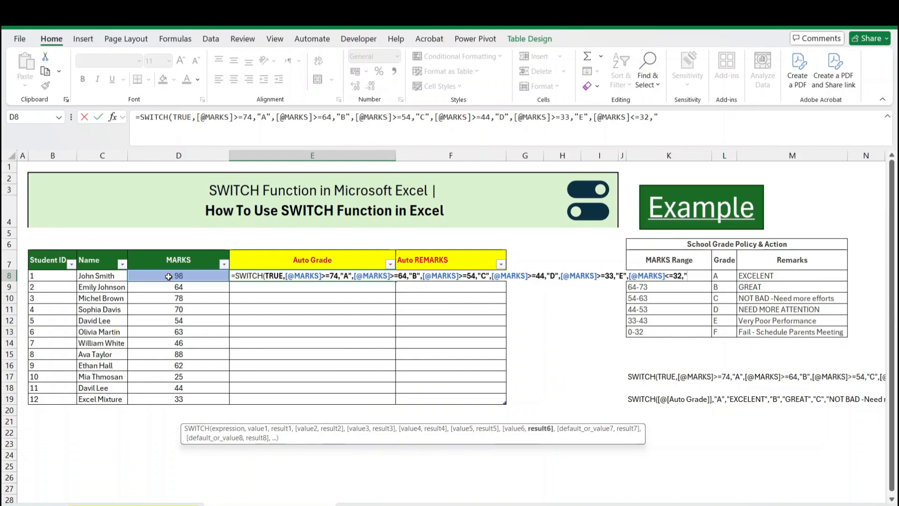
text("F")
text())
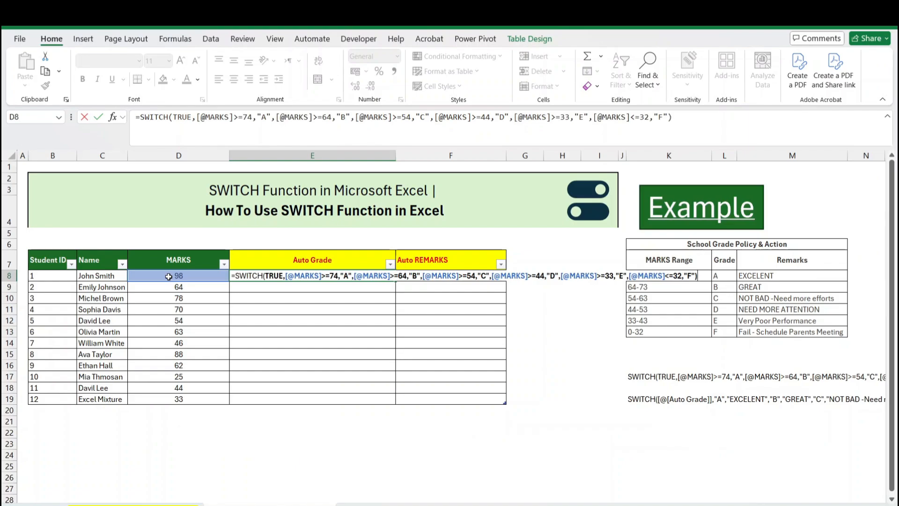
key(Return)
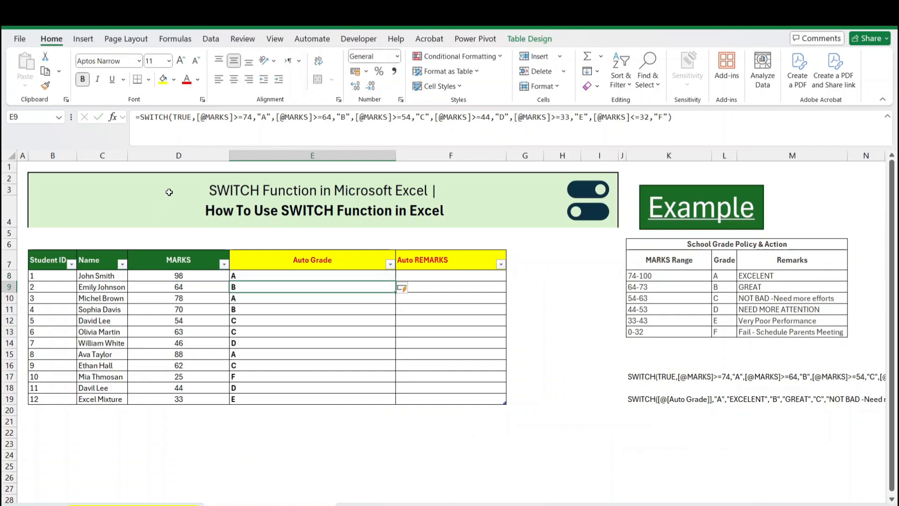
- Review the Auto Grade results against the MARKS column, and the remarks assigned to each grade in the School Grade Policy table
click(292, 273)
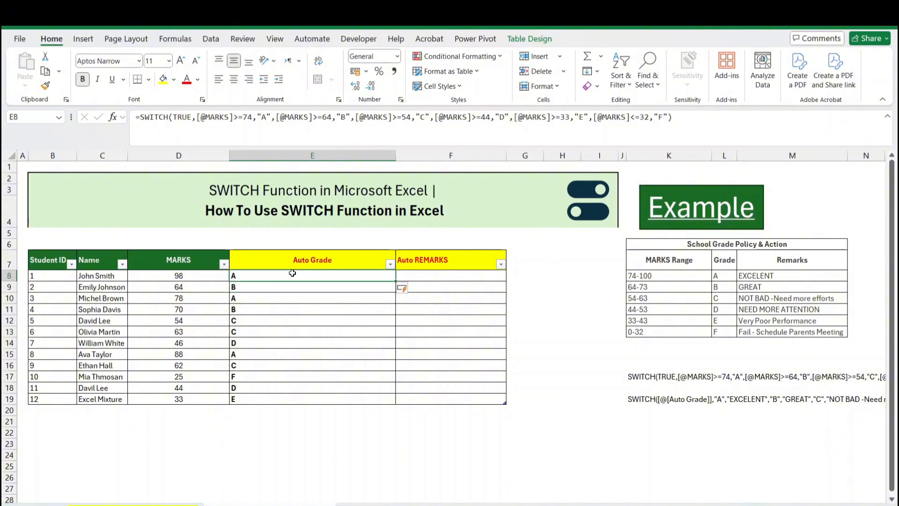
drag(292, 274, 288, 398)
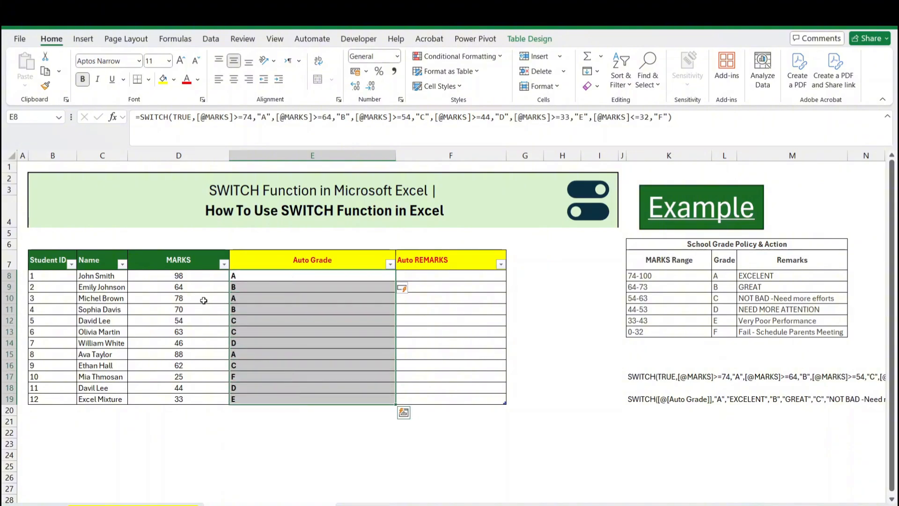
drag(190, 276, 188, 398)
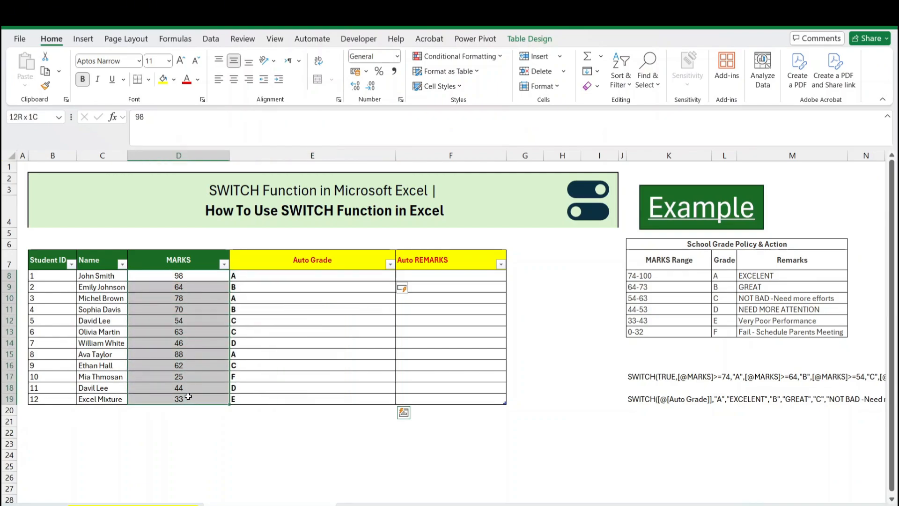
click(291, 280)
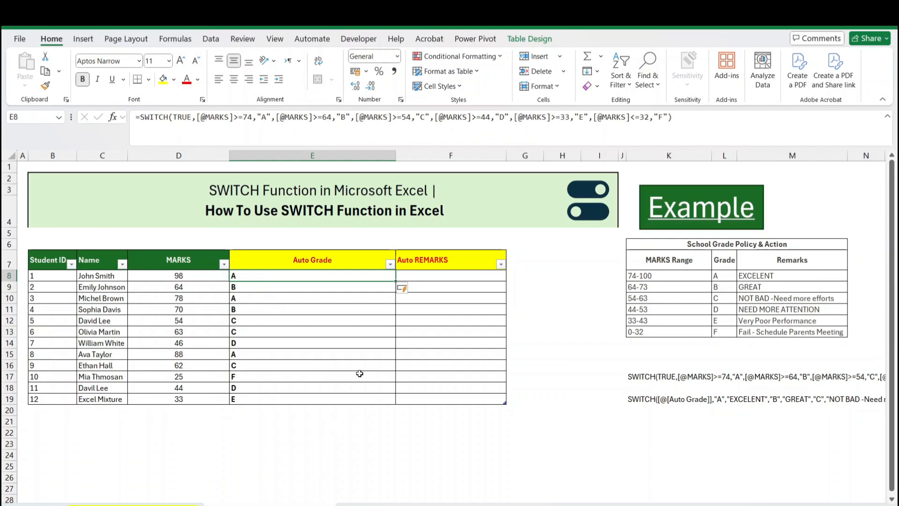
click(774, 276)
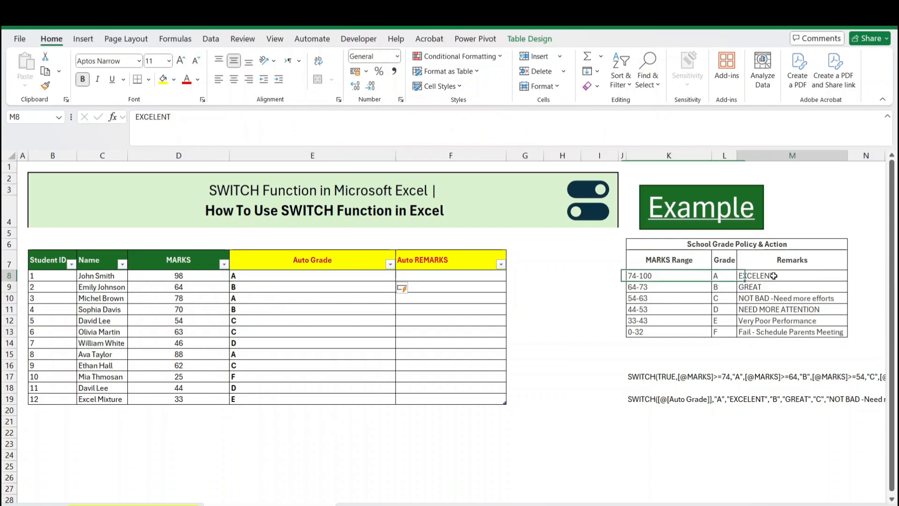
drag(773, 275, 770, 332)
click(719, 277)
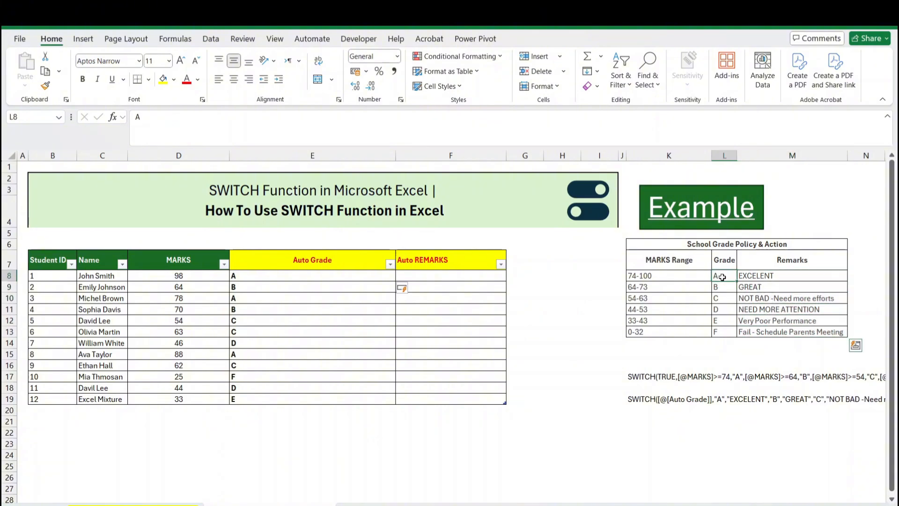
- Start a SWITCH formula in the first Auto REMARKS cell with [@[Auto Grade]] as the expression
click(432, 279)
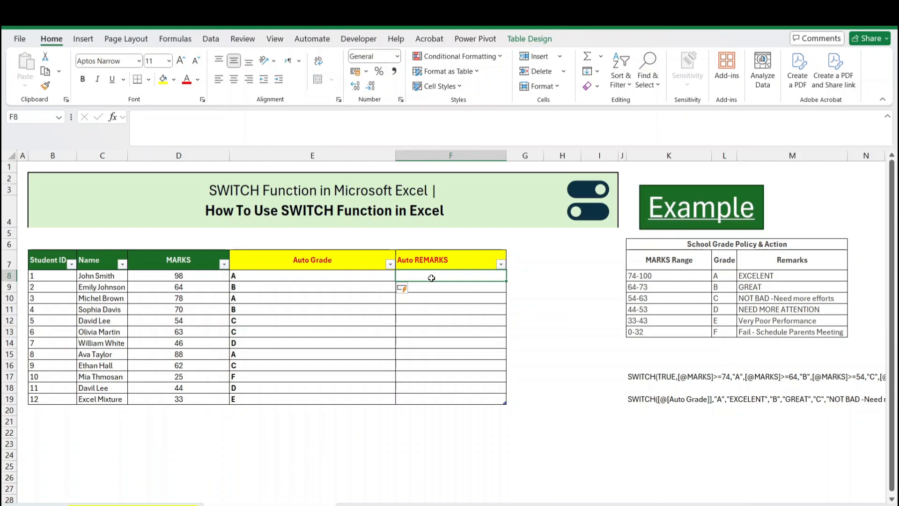
text(=SW)
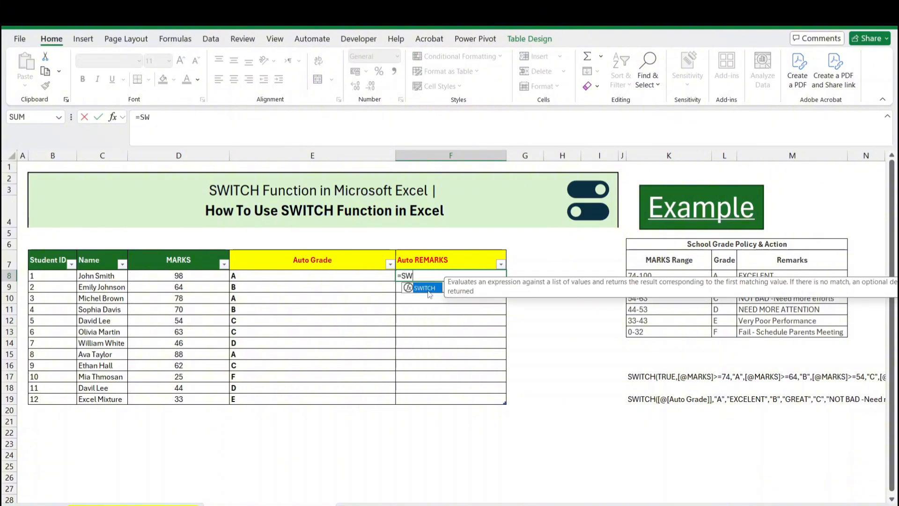
double_click(424, 288)
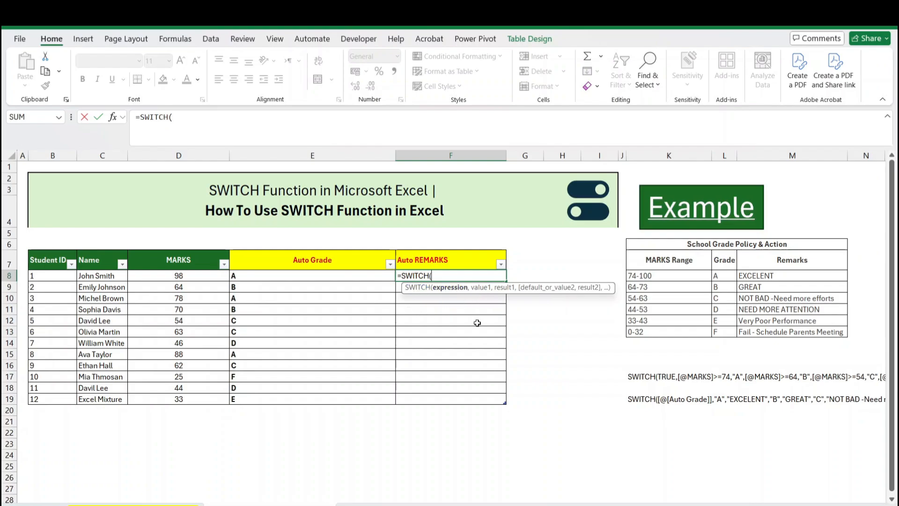
click(264, 276)
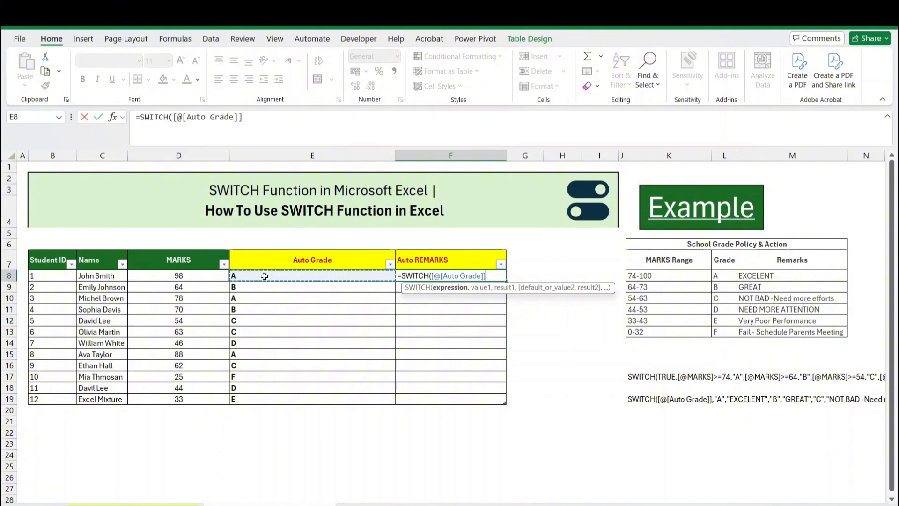
text(,)
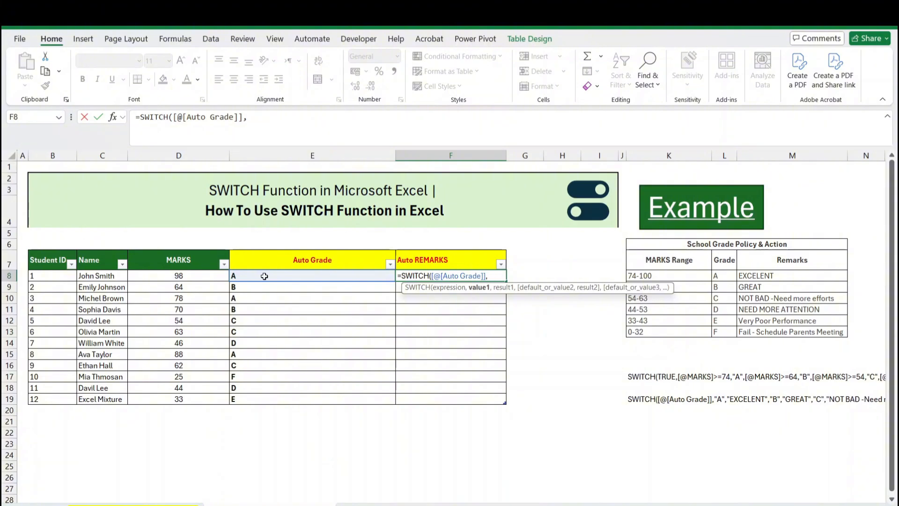
- Add the first value and result to the remarks SWITCH formula: "A" returns "Excelent"
text("A",)
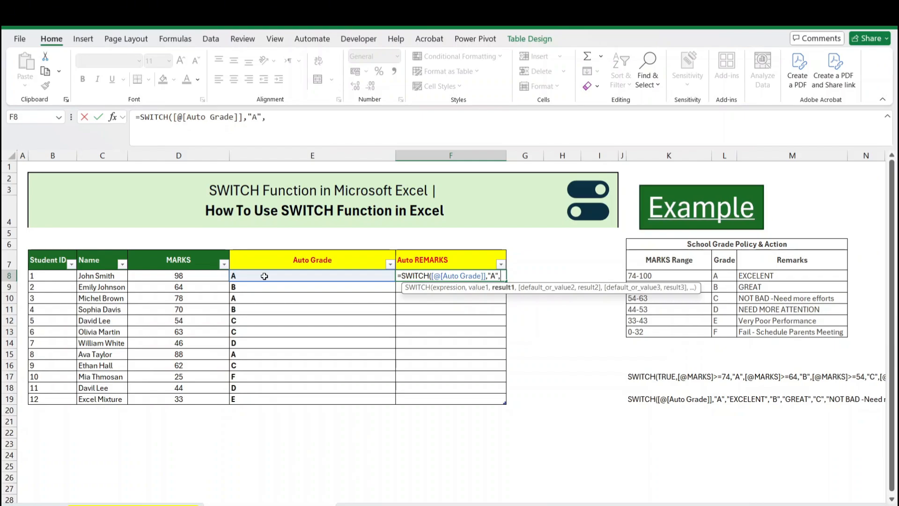
text("e)
key(BackSpace)
text(ex)
key(BackSpace)
key(BackSpace)
text(Excelent",)
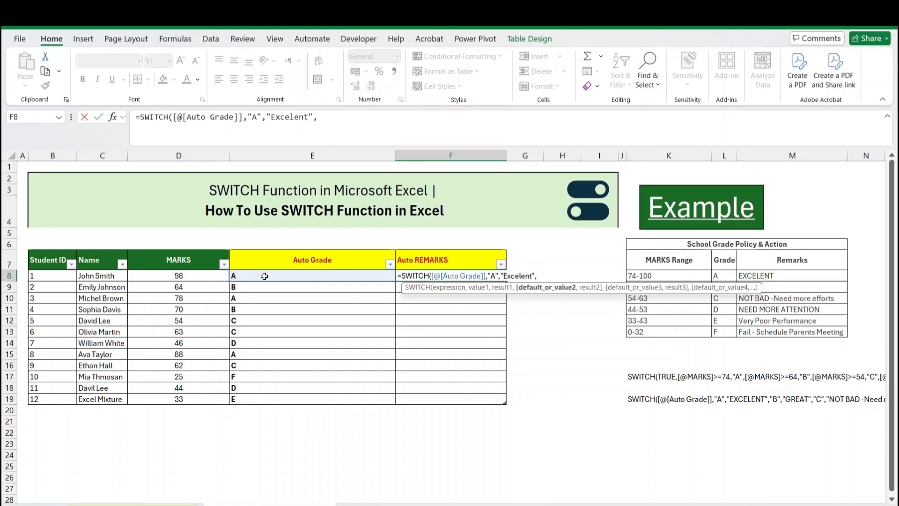
- Add the second value and result to the remarks SWITCH formula: "B" returns "GREAT"
text("B",)
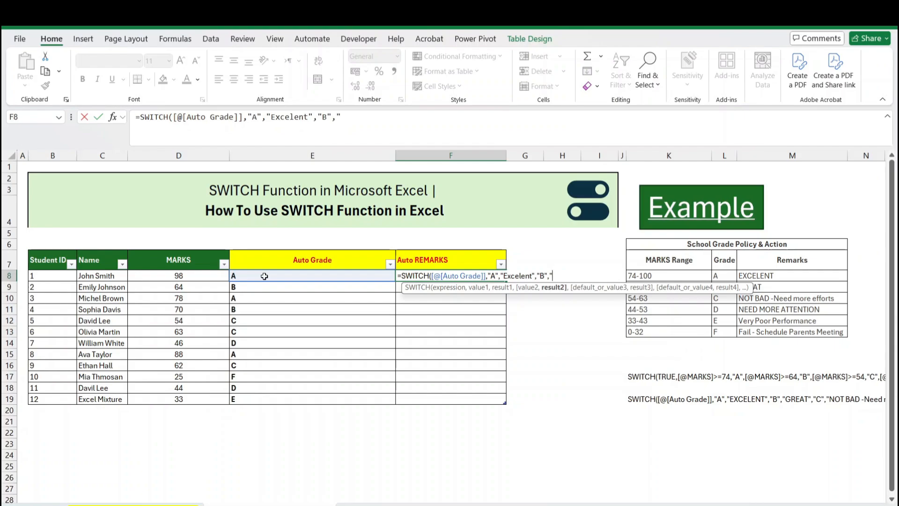
text("GREAT)
drag(544, 294, 375, 430)
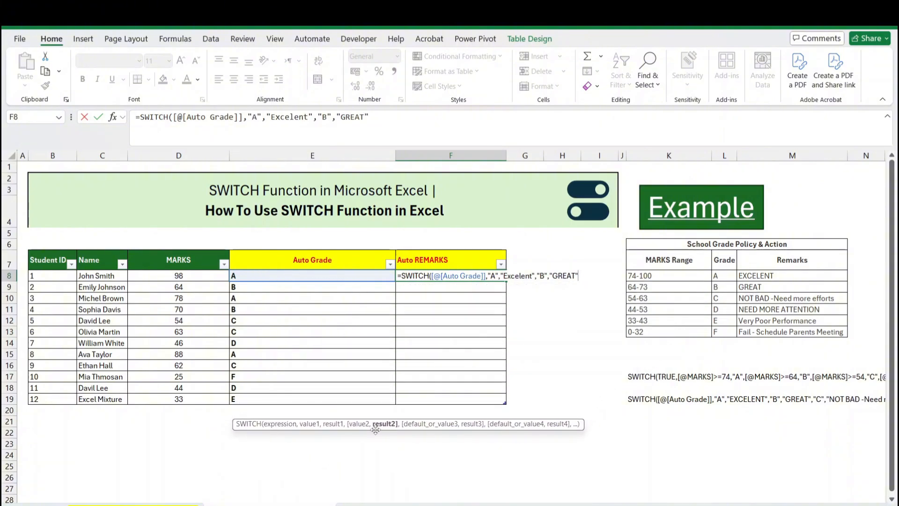
text(,)
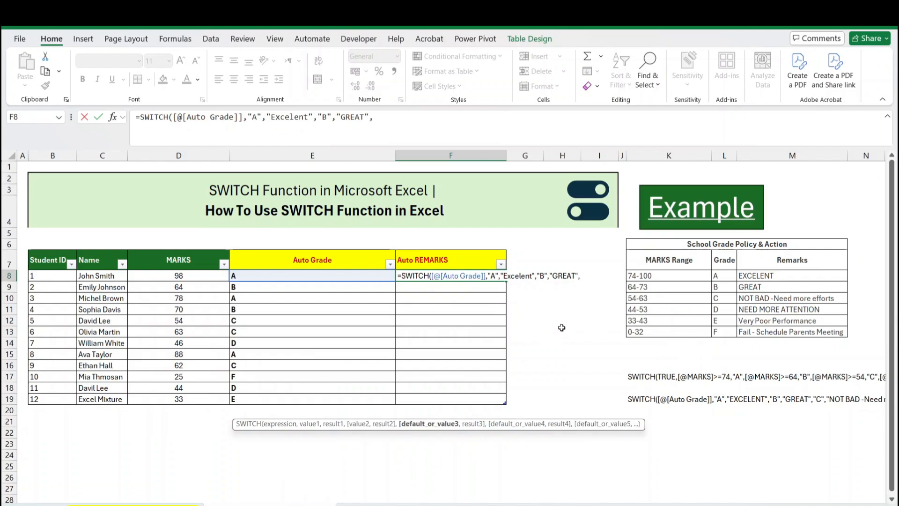
- Add the third value and result to the remarks SWITCH formula: "C" returns "NOT BAD - NEED MORE ATTENTION"
text("C",)
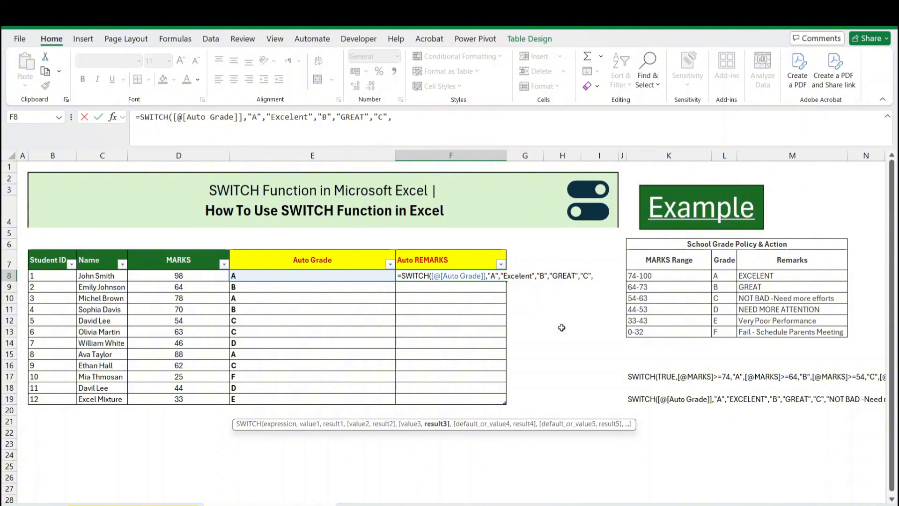
text("NOT BAD)
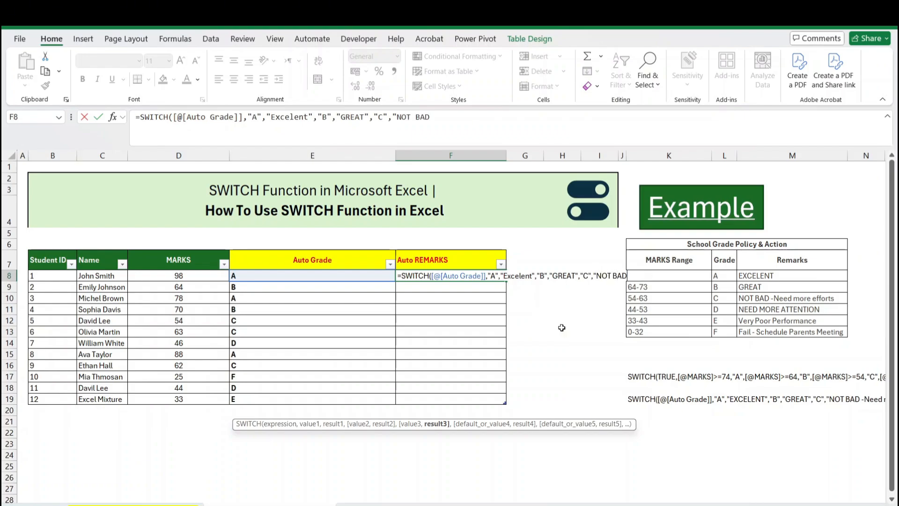
text( - NEED MORE ATTENTION)
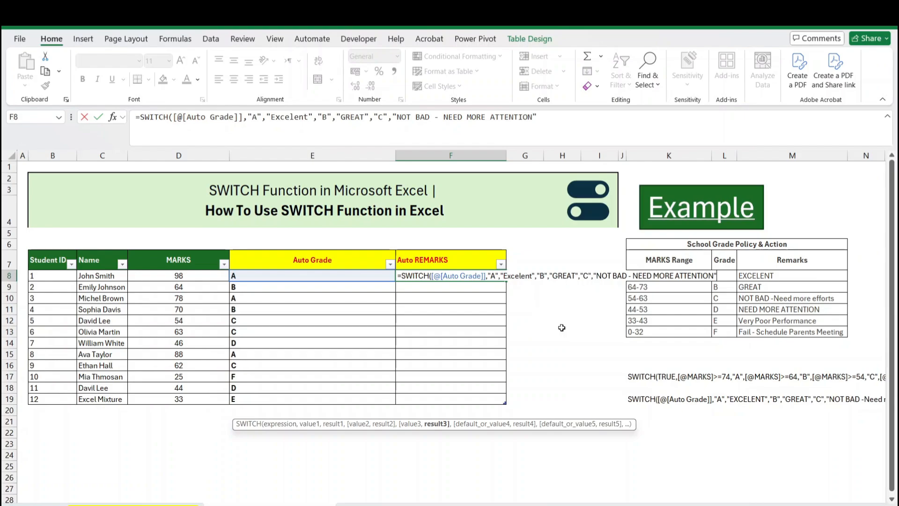
text(",)
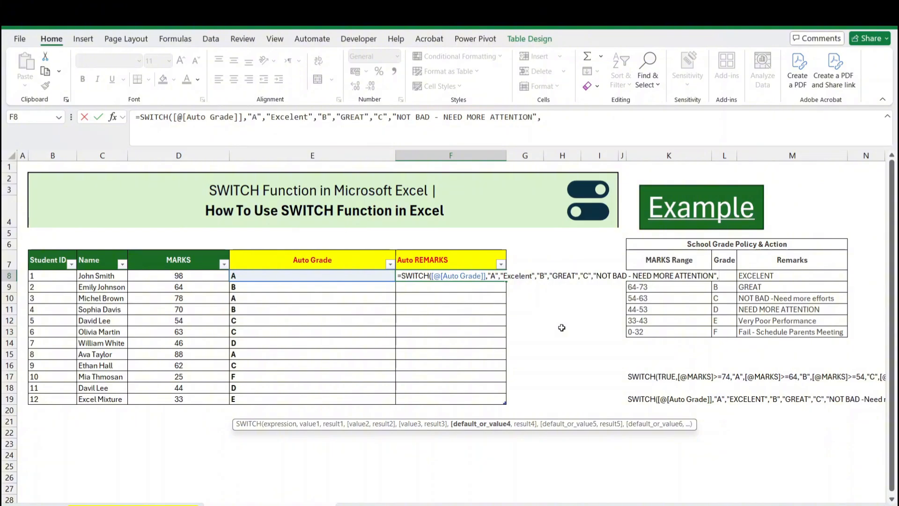
- Add the fourth value and result to the remarks SWITCH formula: "D" returns NEED MORE ATTENTION
text("D",)
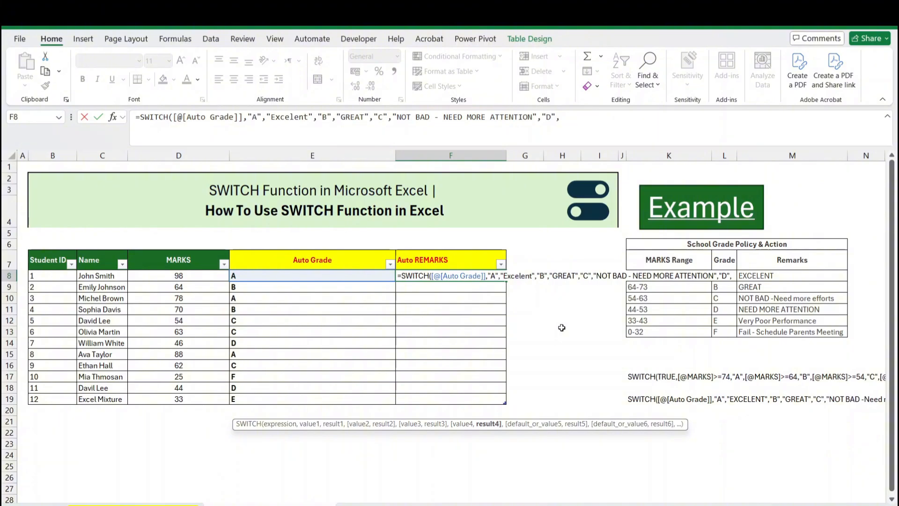
text(NEED MORE ATTE)
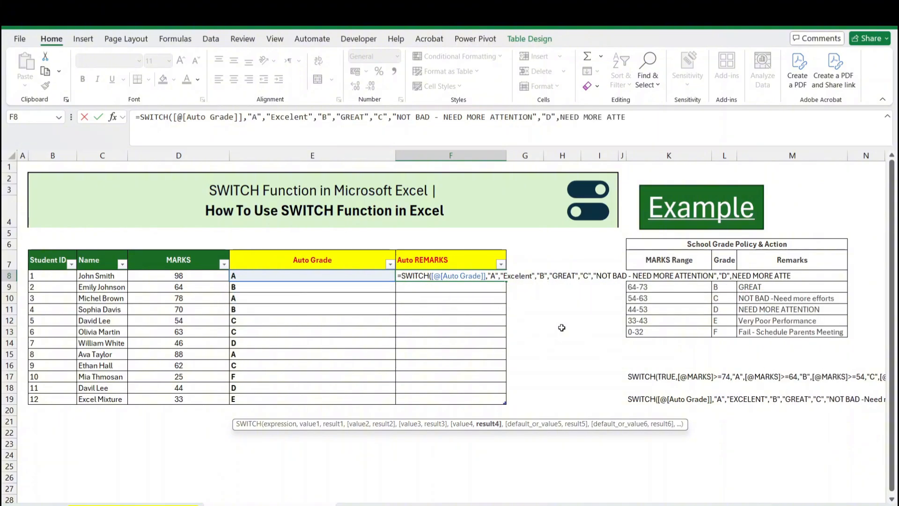
text(NTION,)
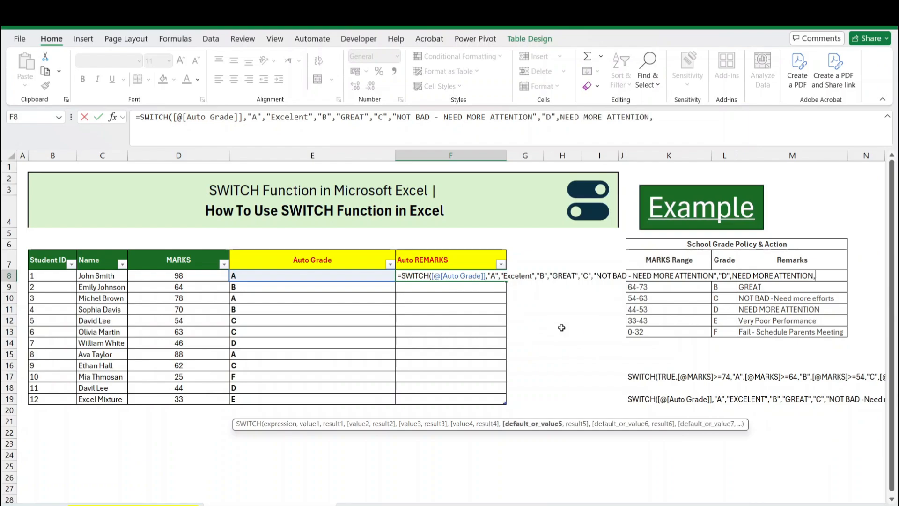
key(BackSpace)
text(",)
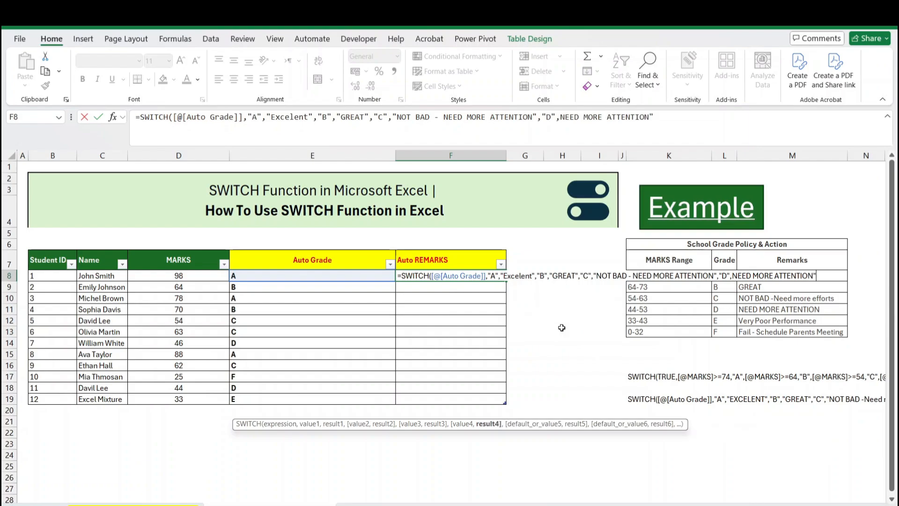
- Add the fifth value and result to the remarks SWITCH formula: "E" returns "VERY POOR PERFORMNCE"
text("E)
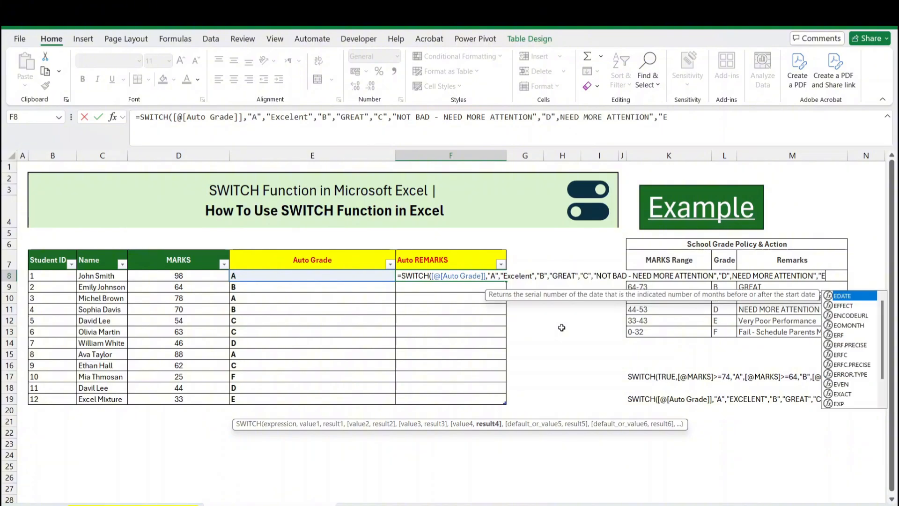
key(Escape)
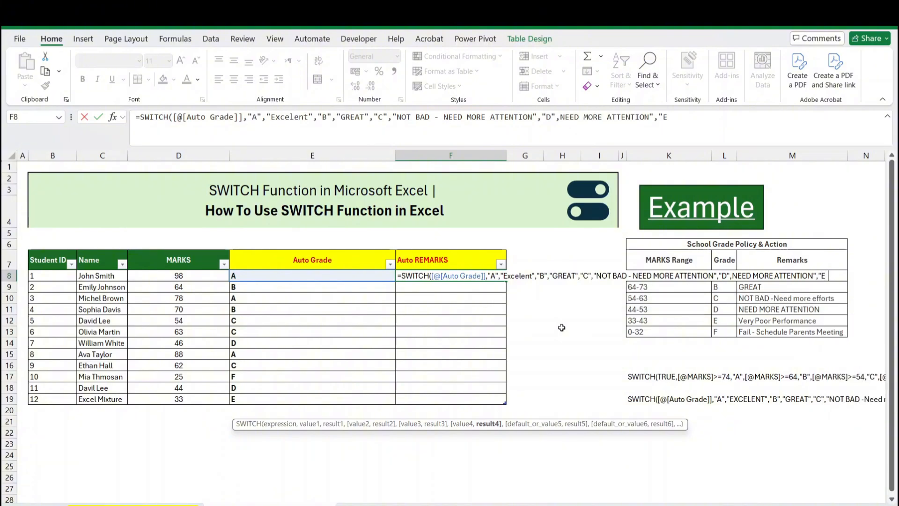
text(",)
text(")
text(V)
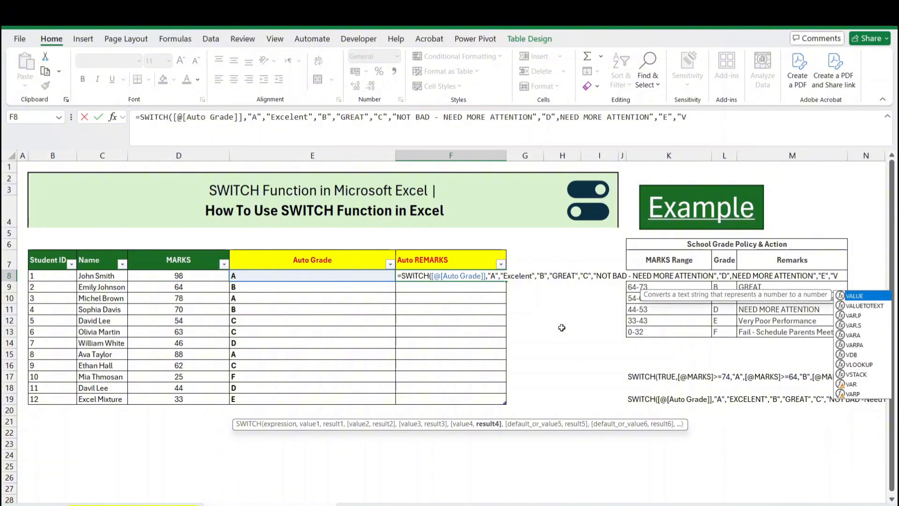
text(ER)
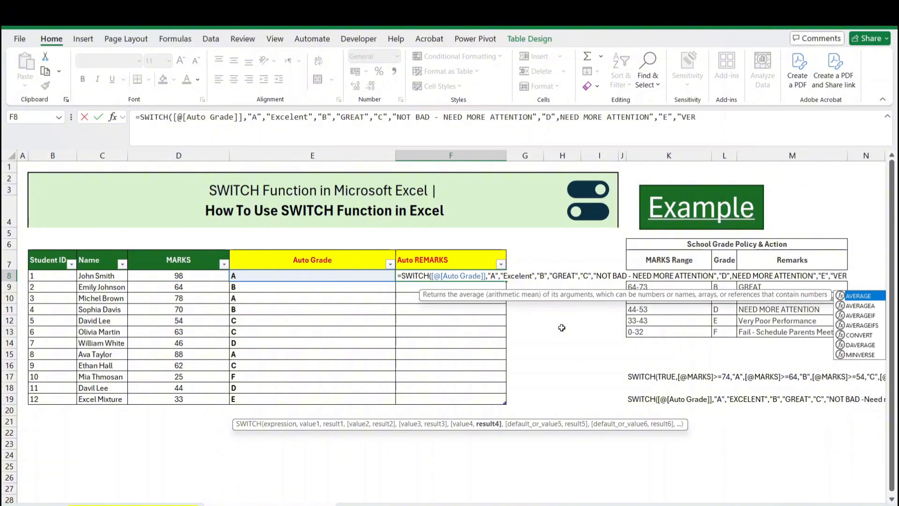
text(Y POOR)
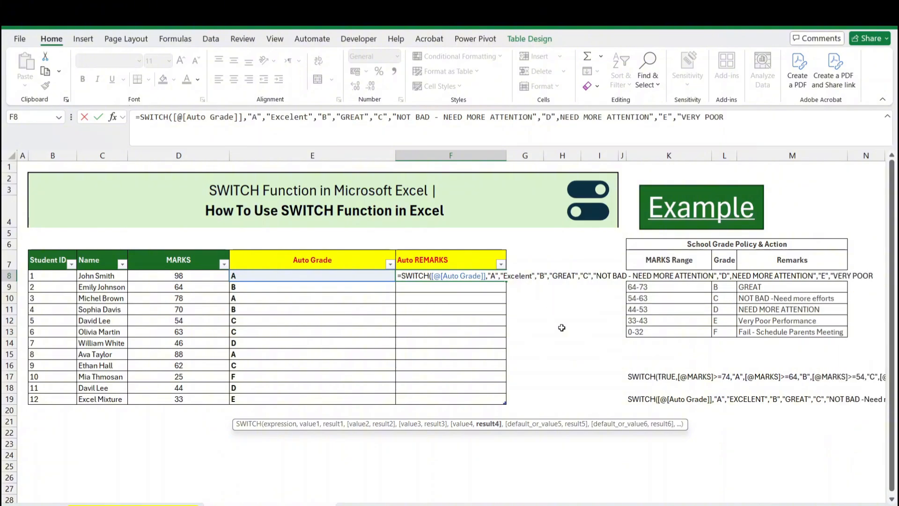
text( PERFORM)
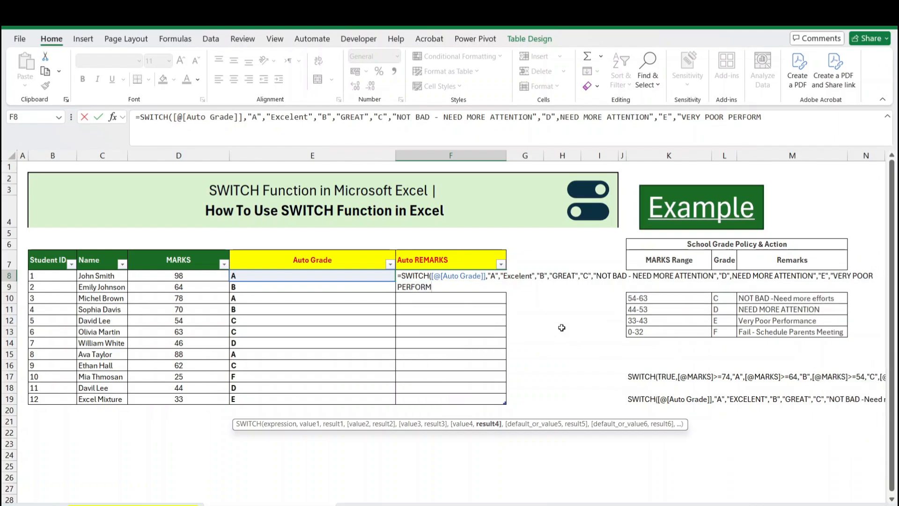
text(NCE)
- Add the sixth value and result to the remarks SWITCH formula: "F" returns "SCHEDULE PARETNS MEETING"
text(","F)
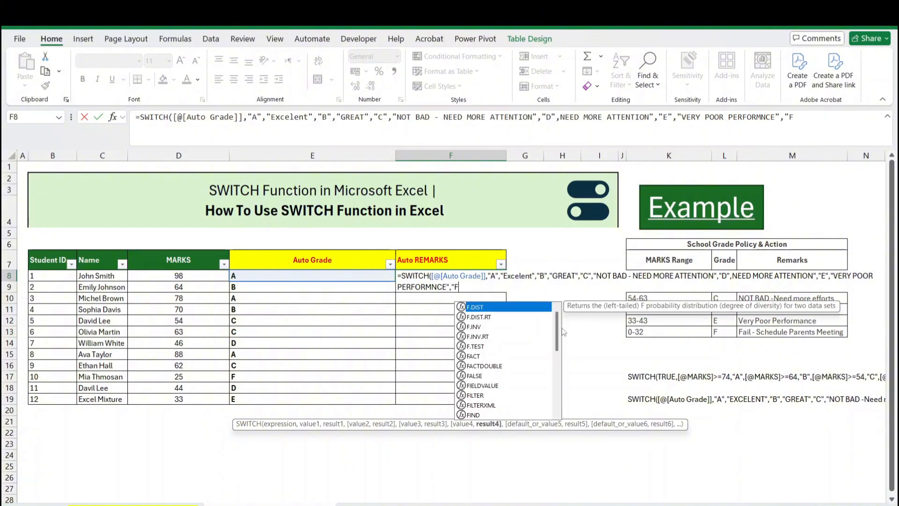
text(",)
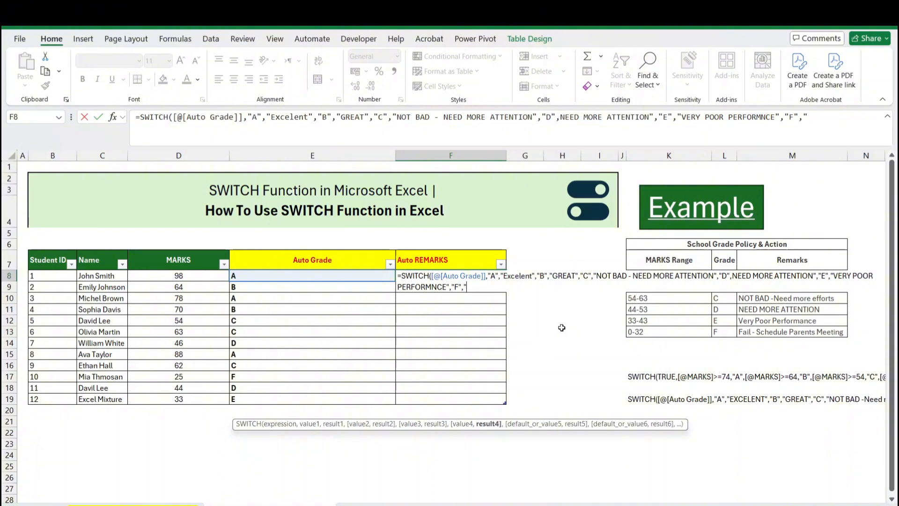
text(SCHEDU)
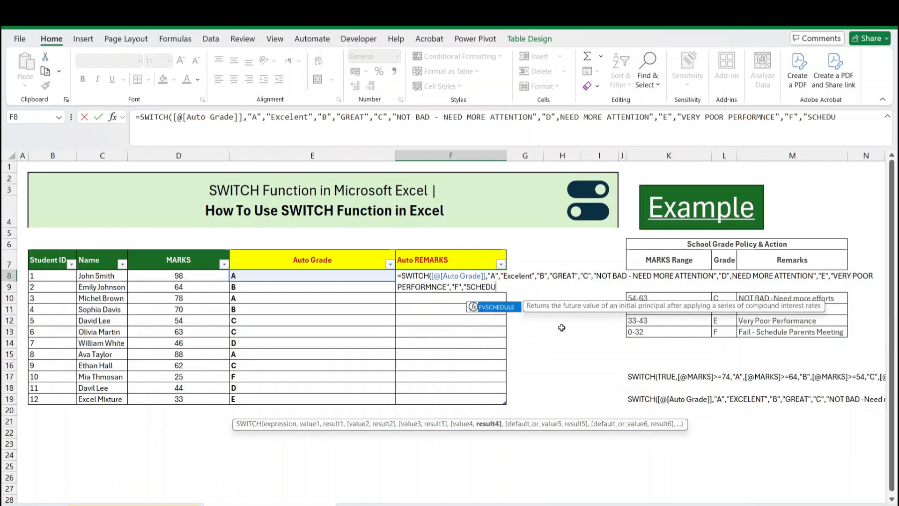
text(LE PA)
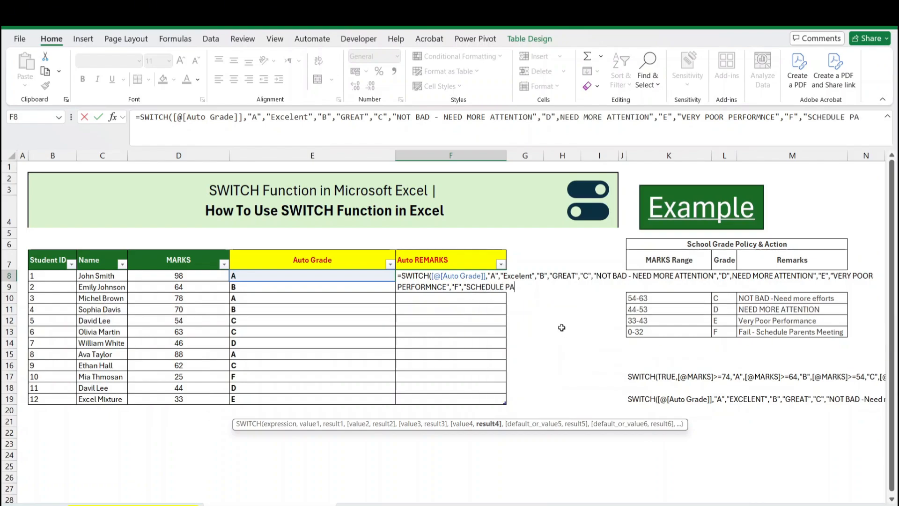
text(RETNS MEETING)
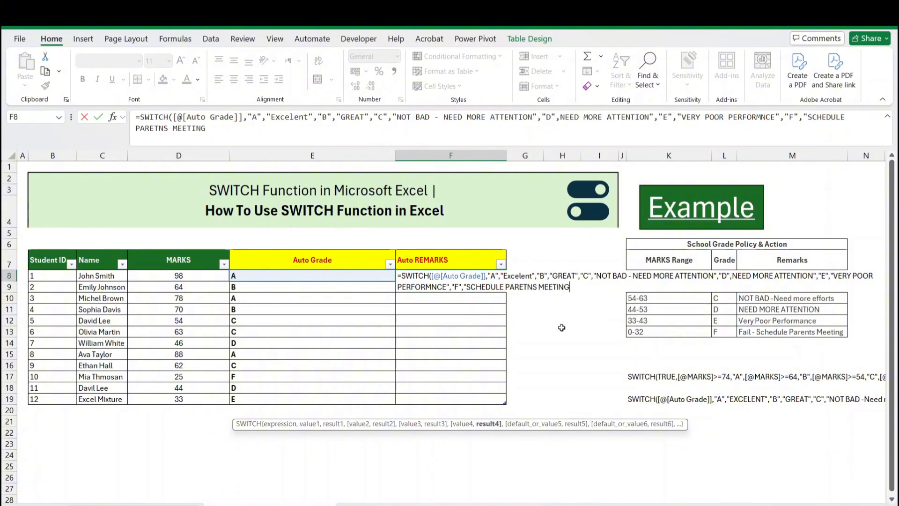
- Add empty text ("") as the default result, close the remarks SWITCH formula and try to enter it
text(",)
text(""))
key(Return)
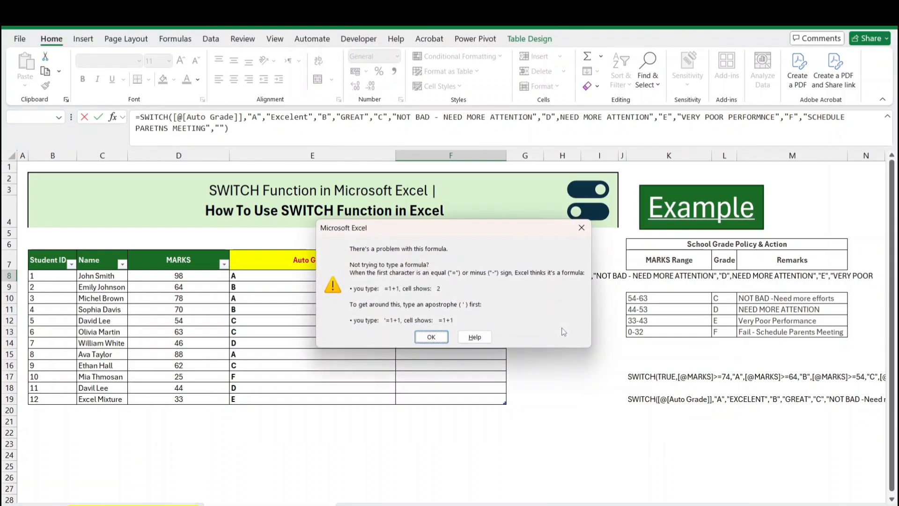
- Insert the missing opening quotation mark before the "D" result NEED MORE ATTENTION and enter the remarks formula
key(Return)
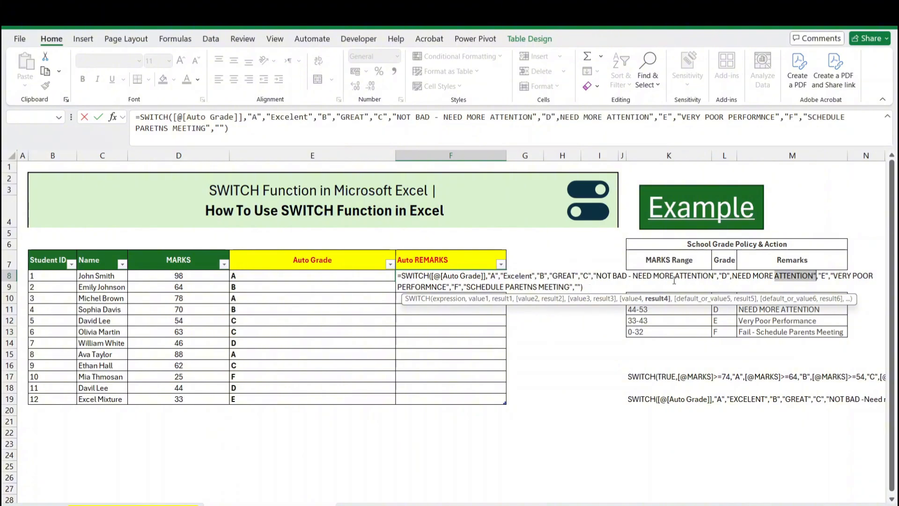
click(731, 278)
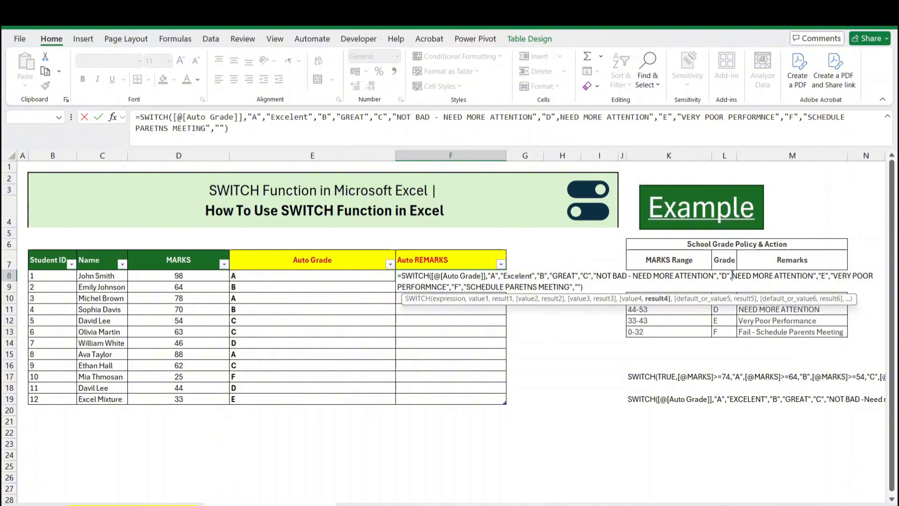
text(")
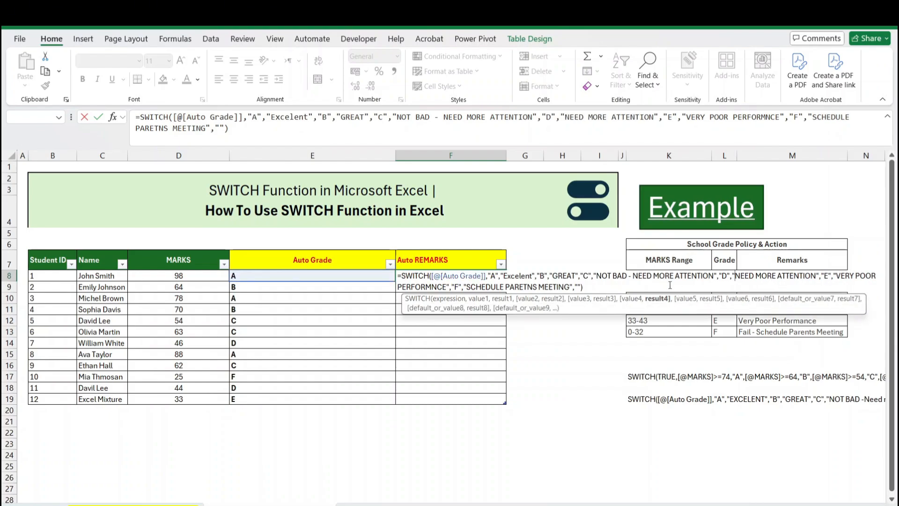
key(Return)
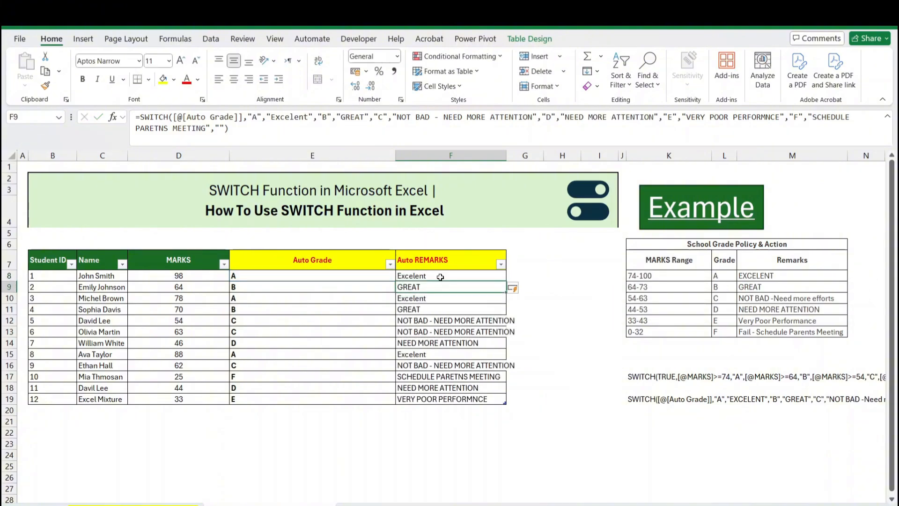
- Review the Auto Grade and Auto REMARKS formulas in row 8 and the remark for the grade F student in row 17
click(299, 276)
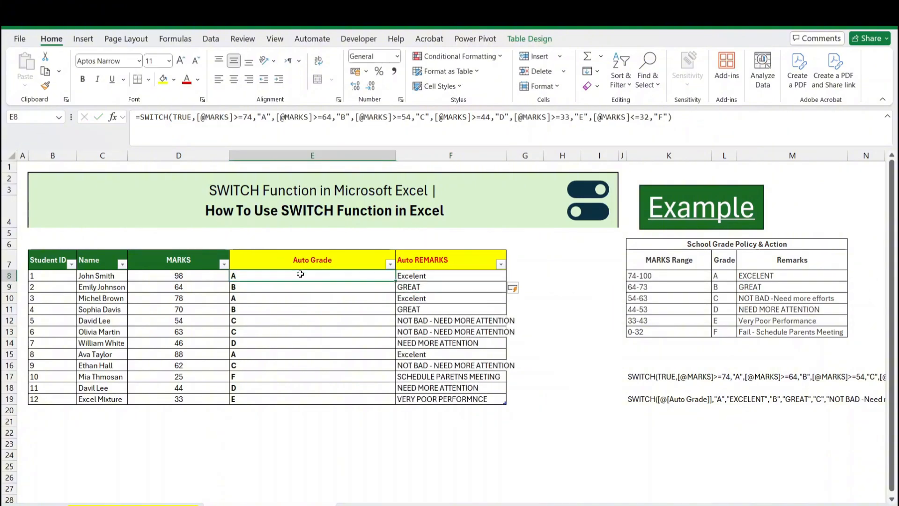
click(432, 275)
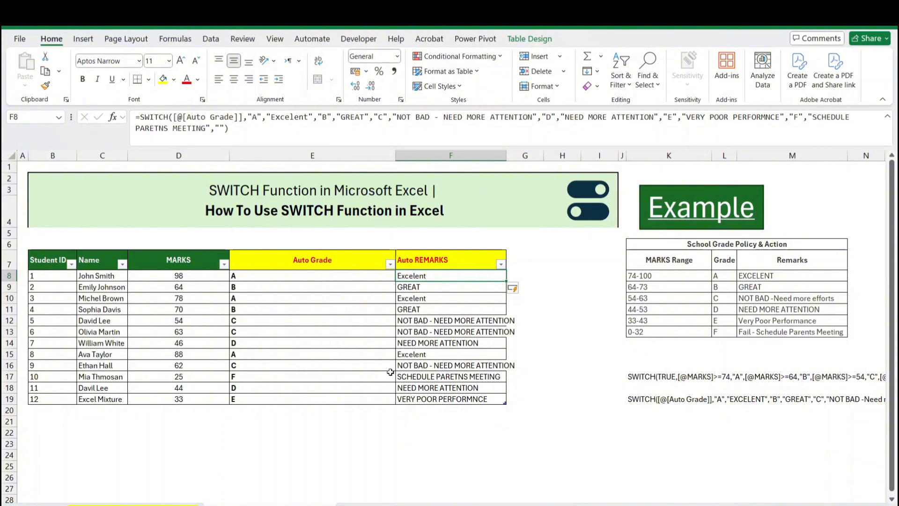
click(452, 377)
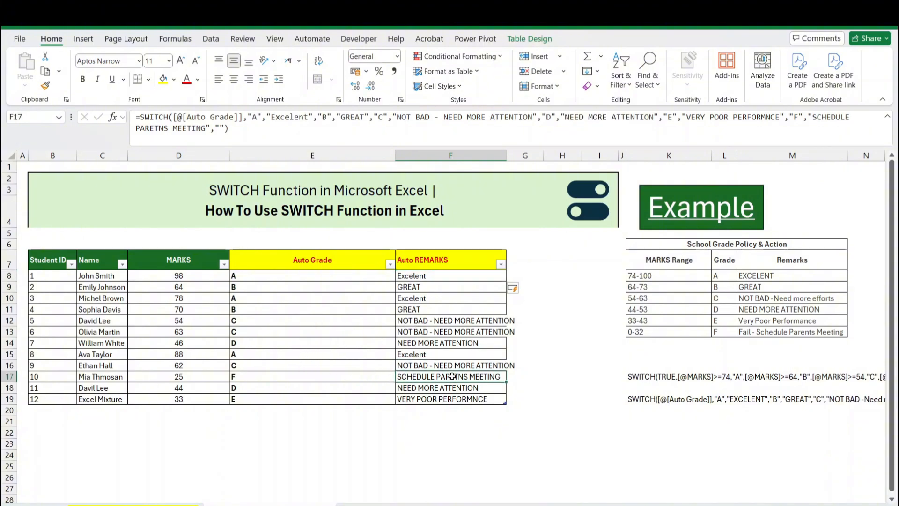